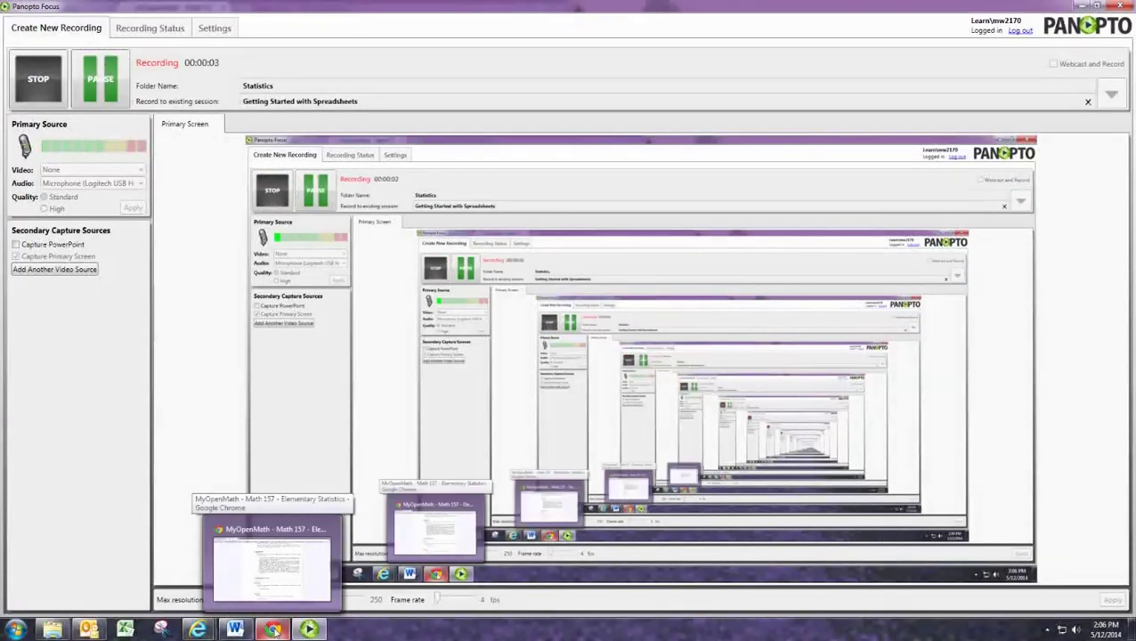
# Step: Launch Microsoft Excel 2010 from the Start menu's Microsoft Office folder
pyautogui.click(15, 629)
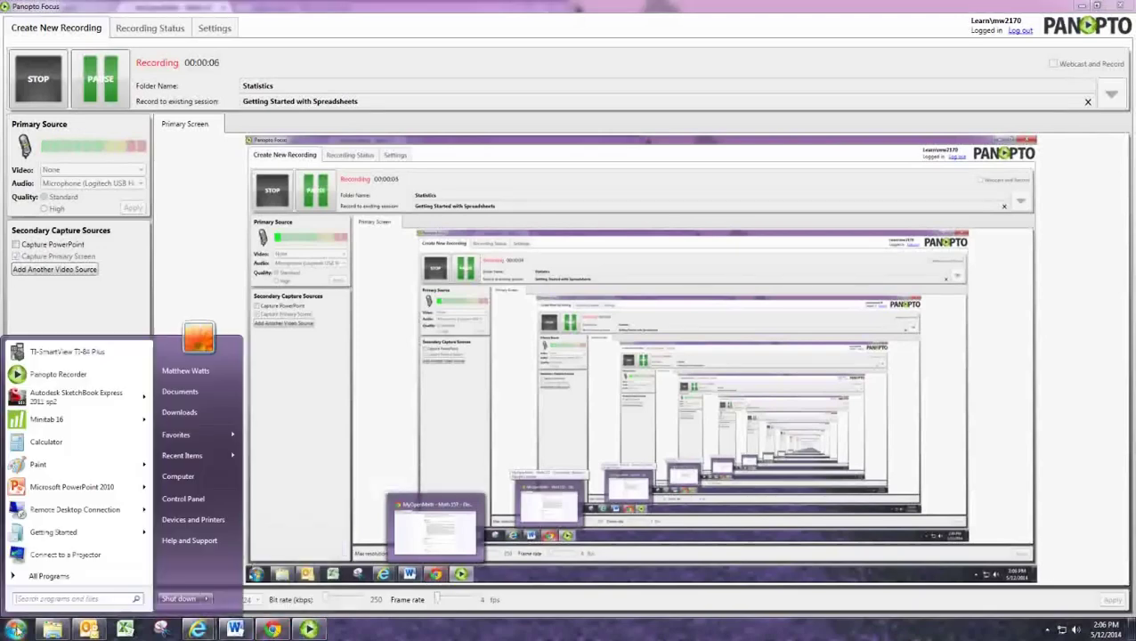
pyautogui.click(29, 577)
pyautogui.scroll(-3, 45, 494)
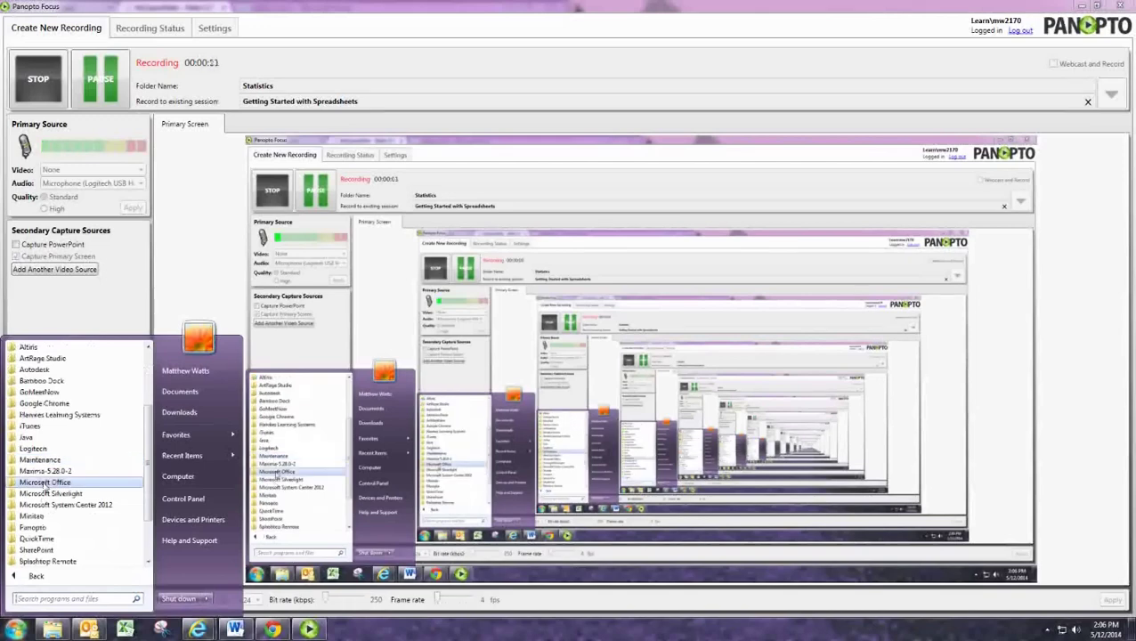
pyautogui.click(45, 483)
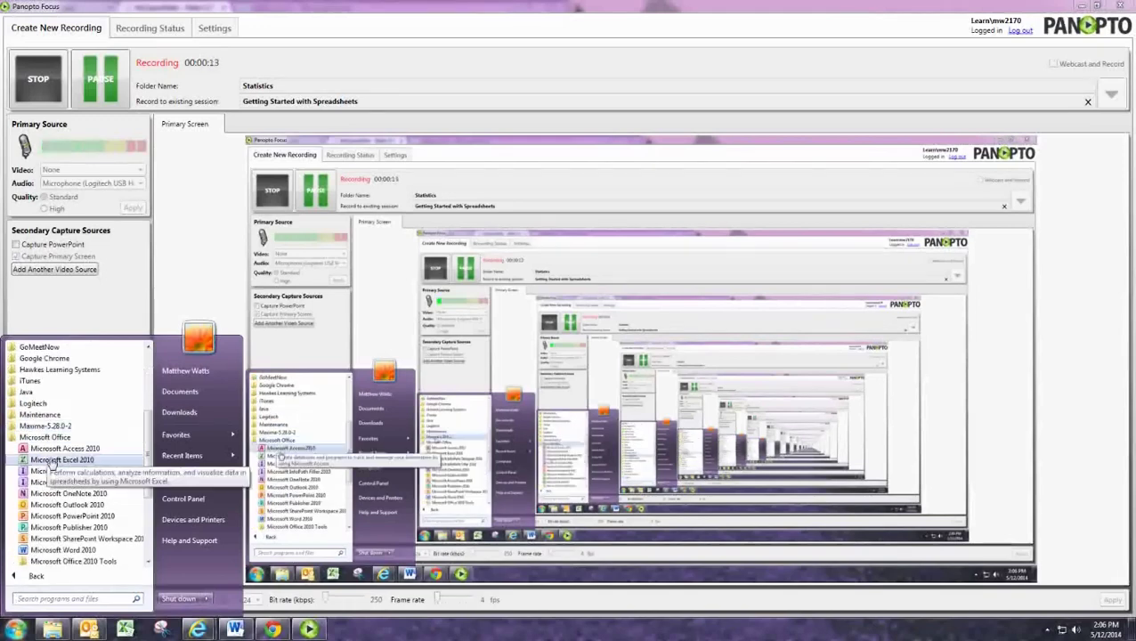
pyautogui.click(54, 461)
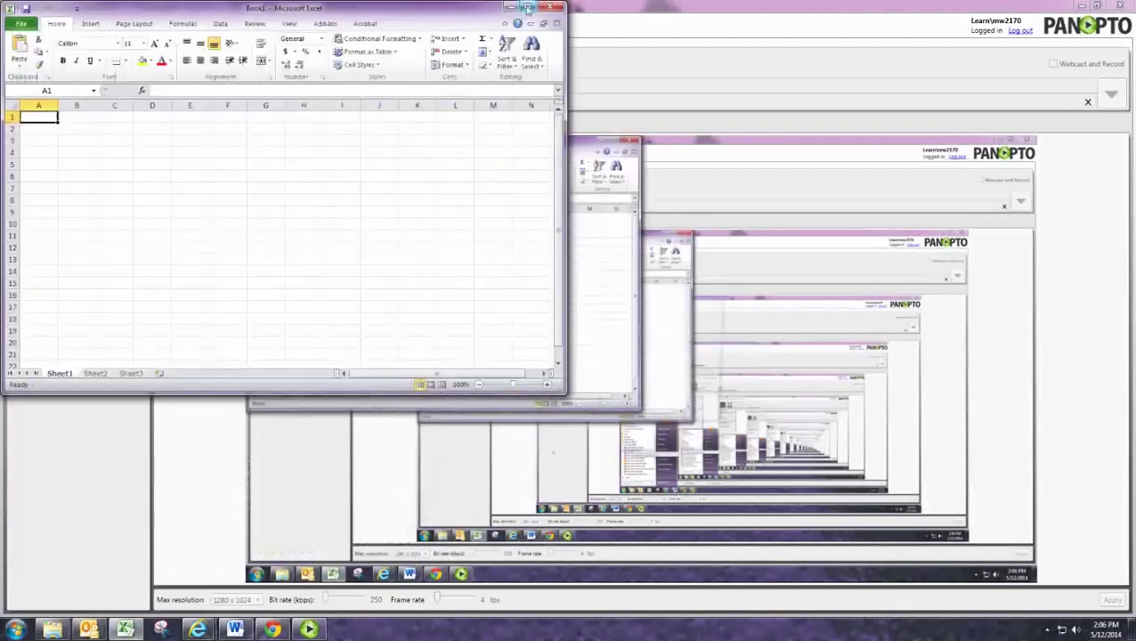
# Step: Maximize the Excel window, then switch over to the Chrome browser
pyautogui.click(529, 8)
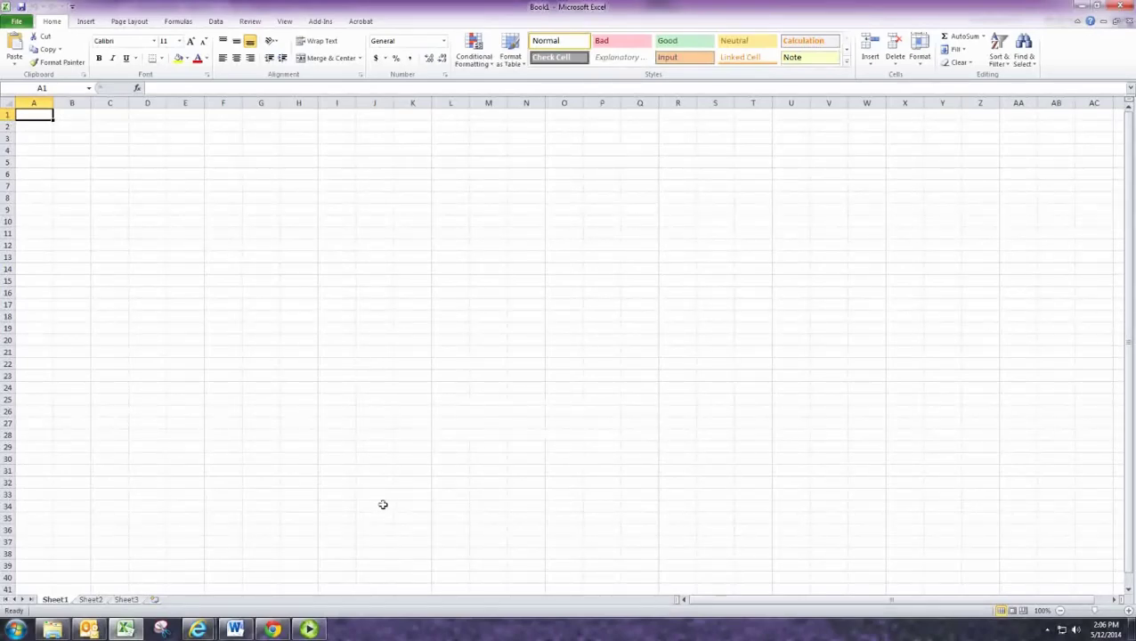
pyautogui.click(274, 629)
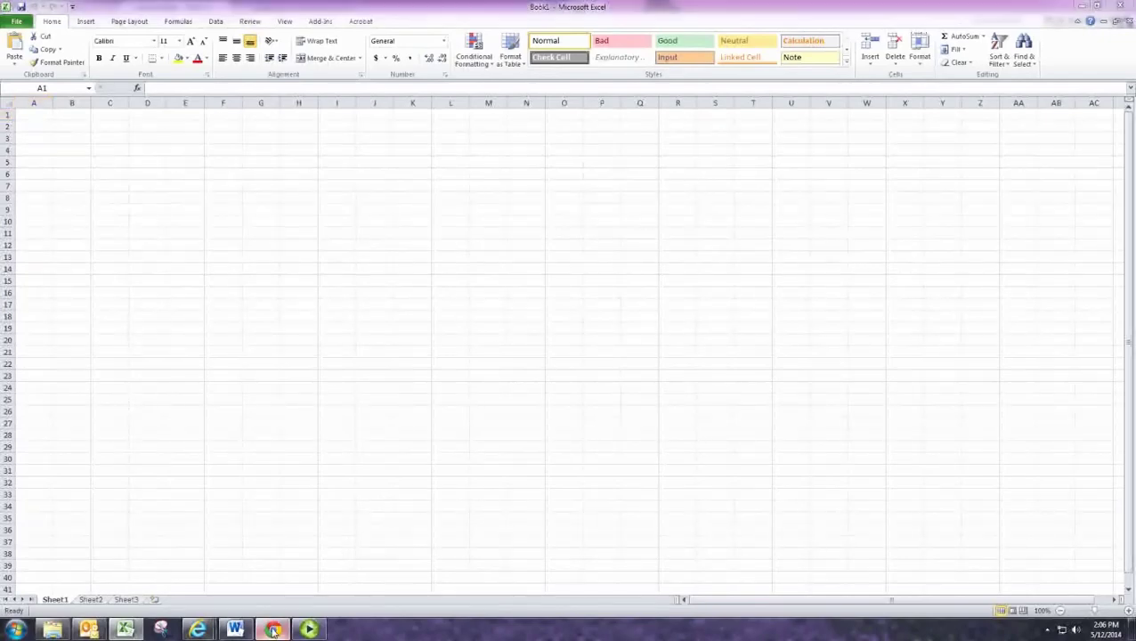
# Step: Search Google for 'open office' in a new tab
pyautogui.click(242, 11)
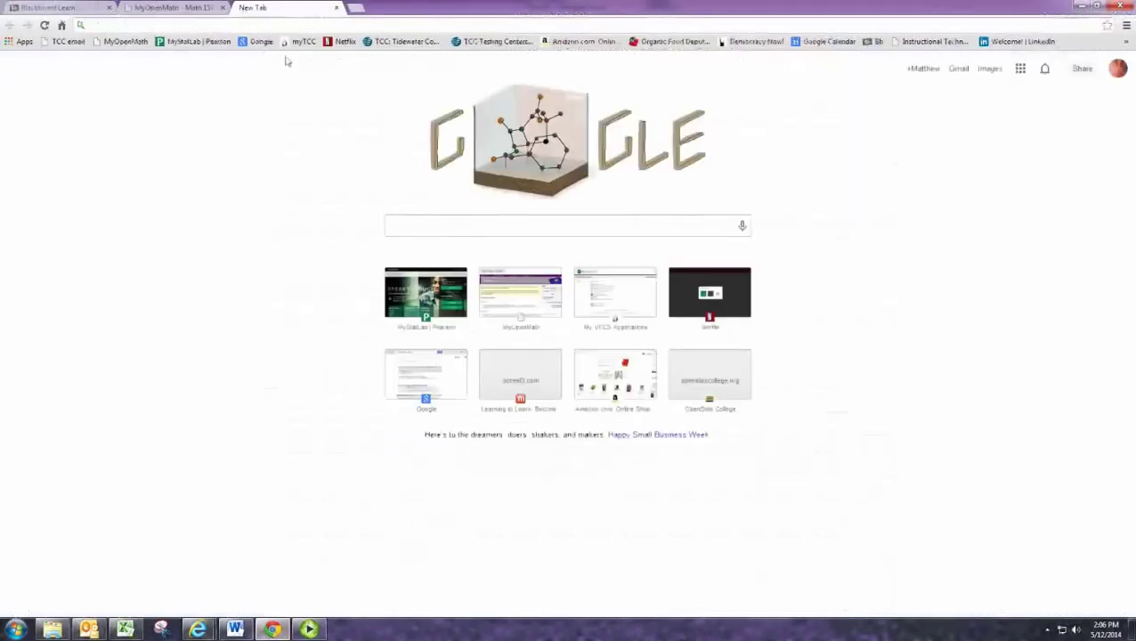
pyautogui.write('ope')
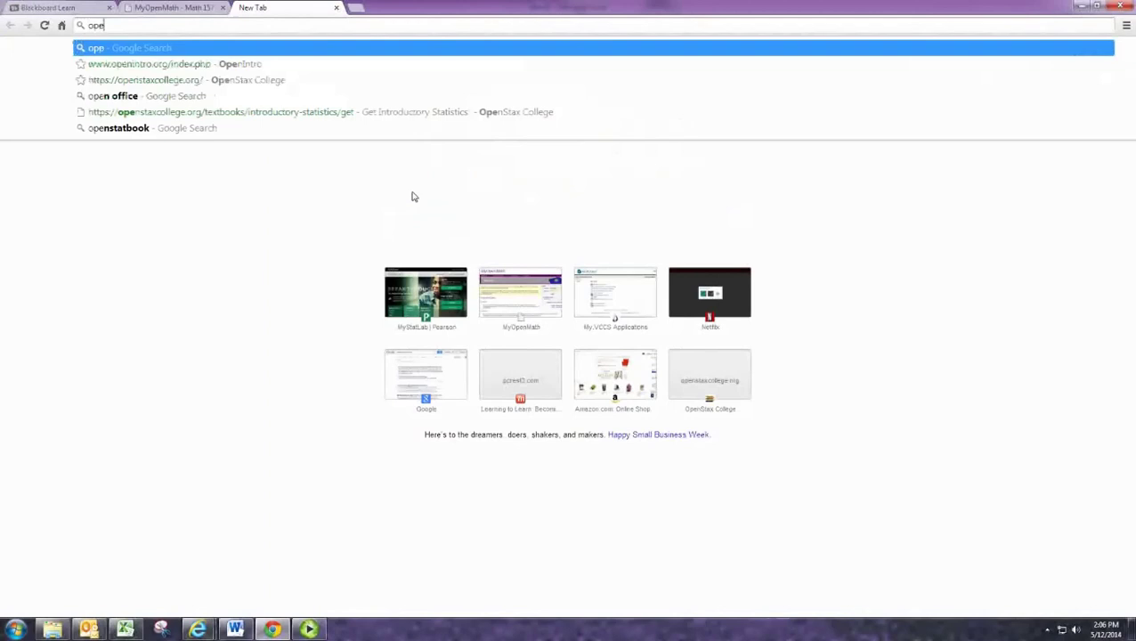
pyautogui.write('n office')
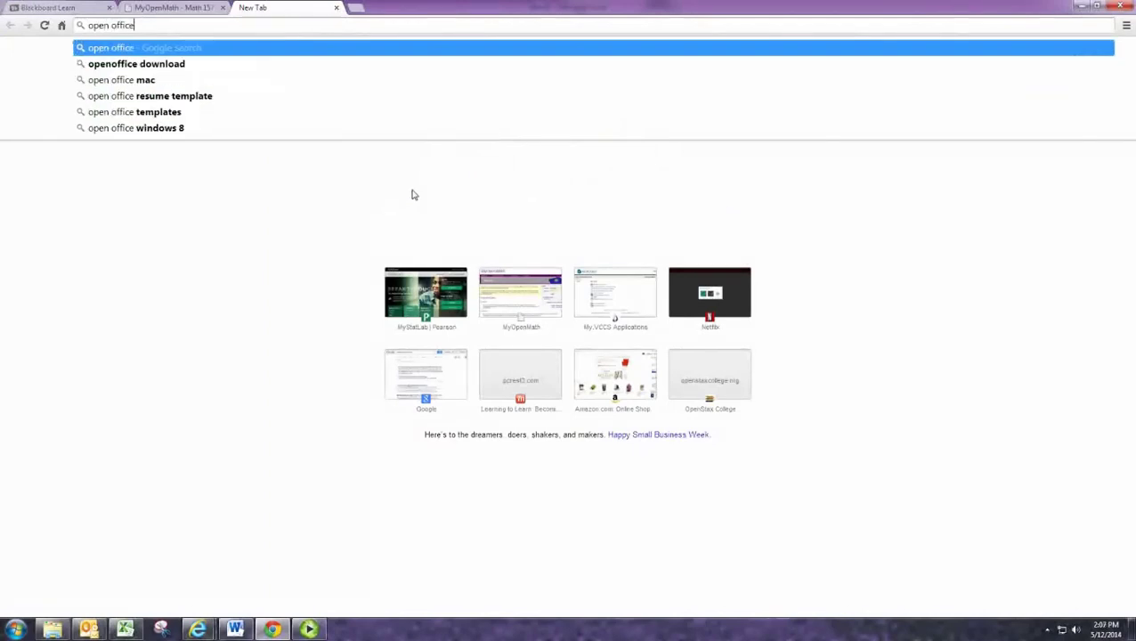
pyautogui.press('Return')
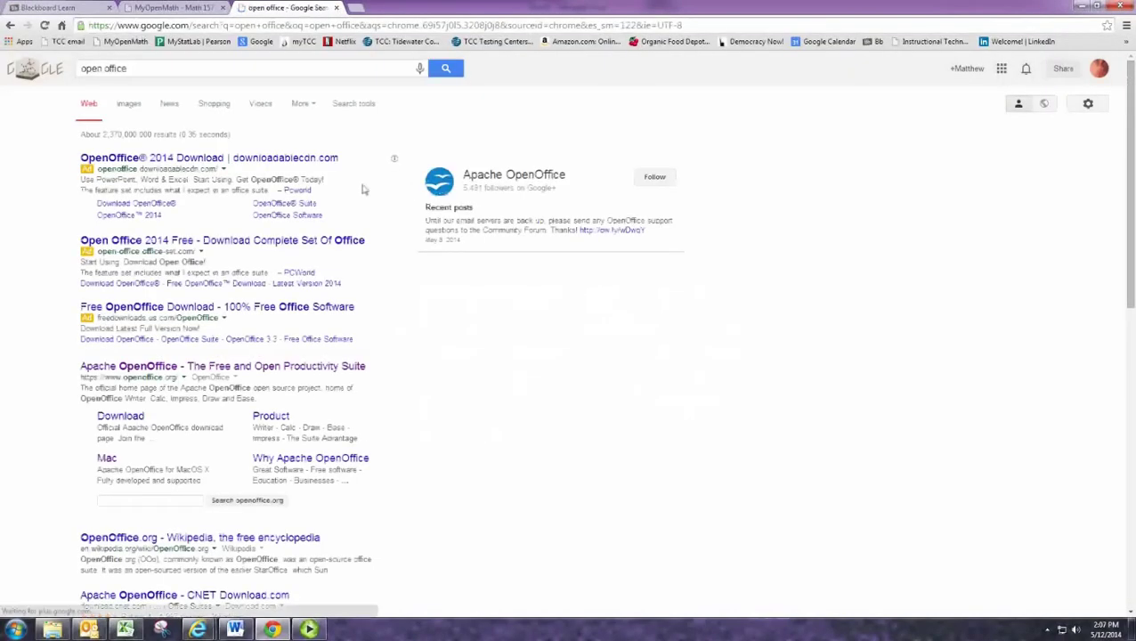
# Step: Download Apache OpenOffice 4.1.0 from the official site, then return to Excel
pyautogui.click(154, 366)
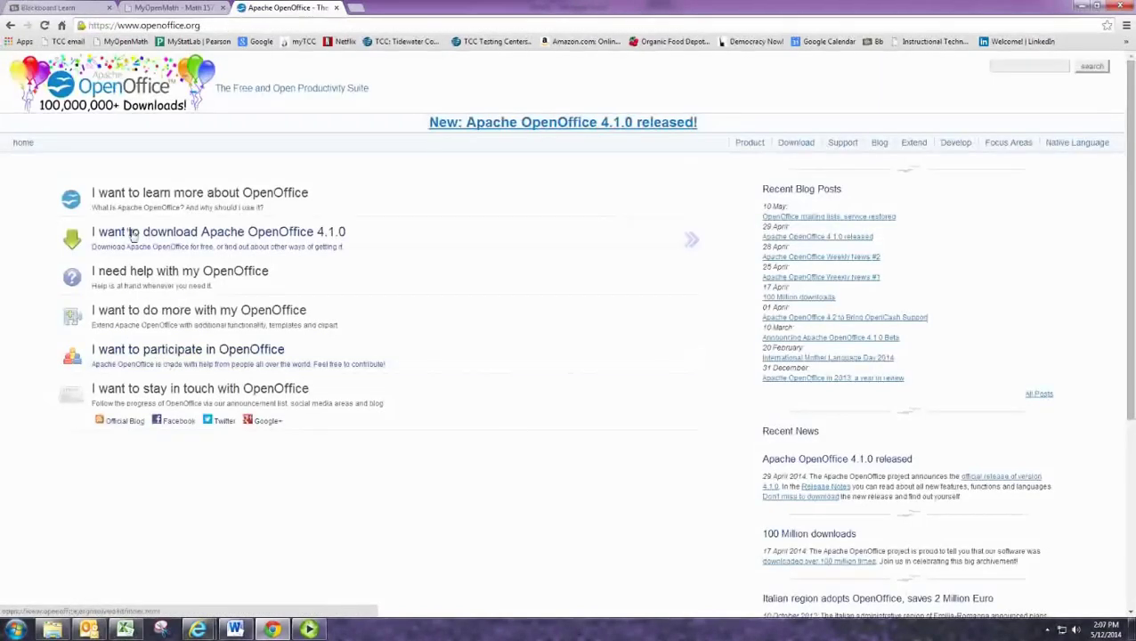
pyautogui.click(131, 233)
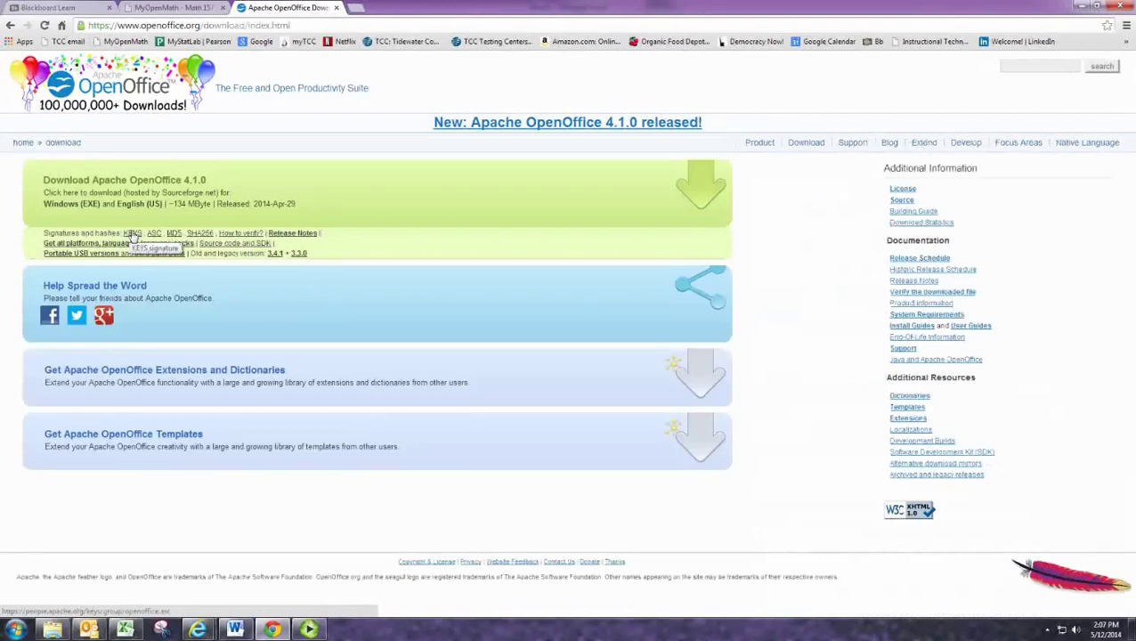
pyautogui.click(588, 200)
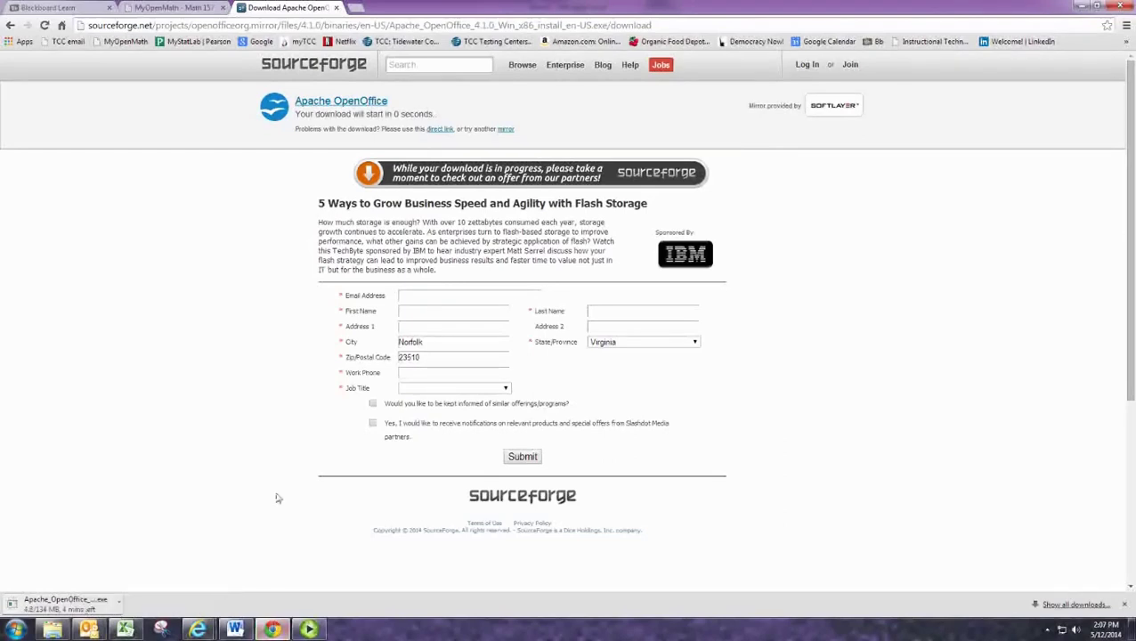
pyautogui.click(126, 630)
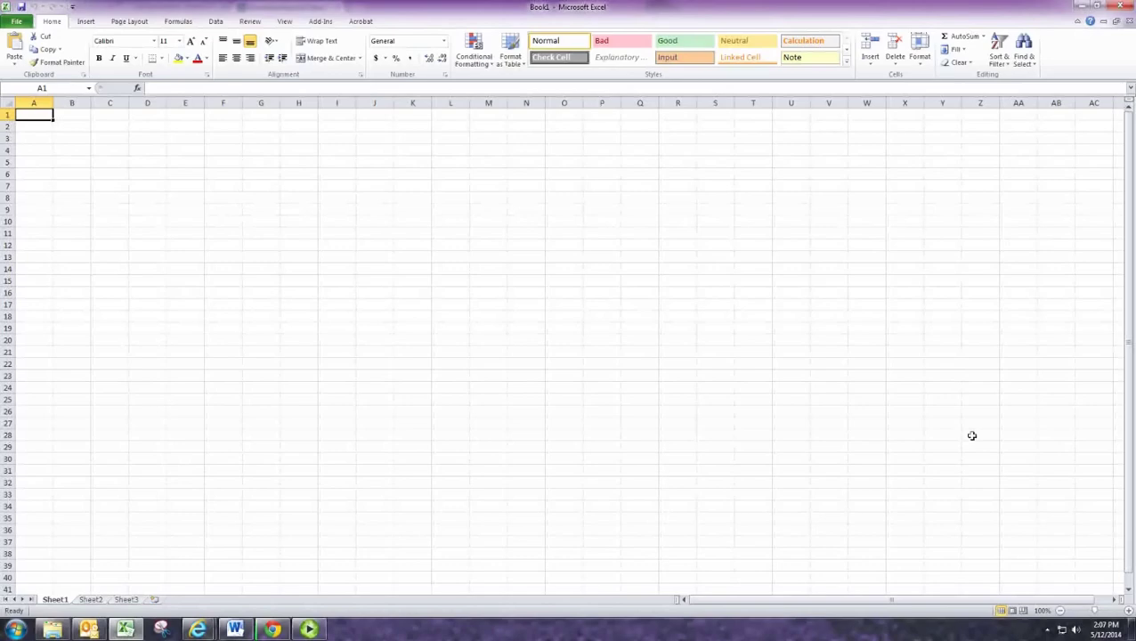
# Step: Zoom the sheet view in to about 180%
pyautogui.click(1129, 611)
pyautogui.click(1129, 611)
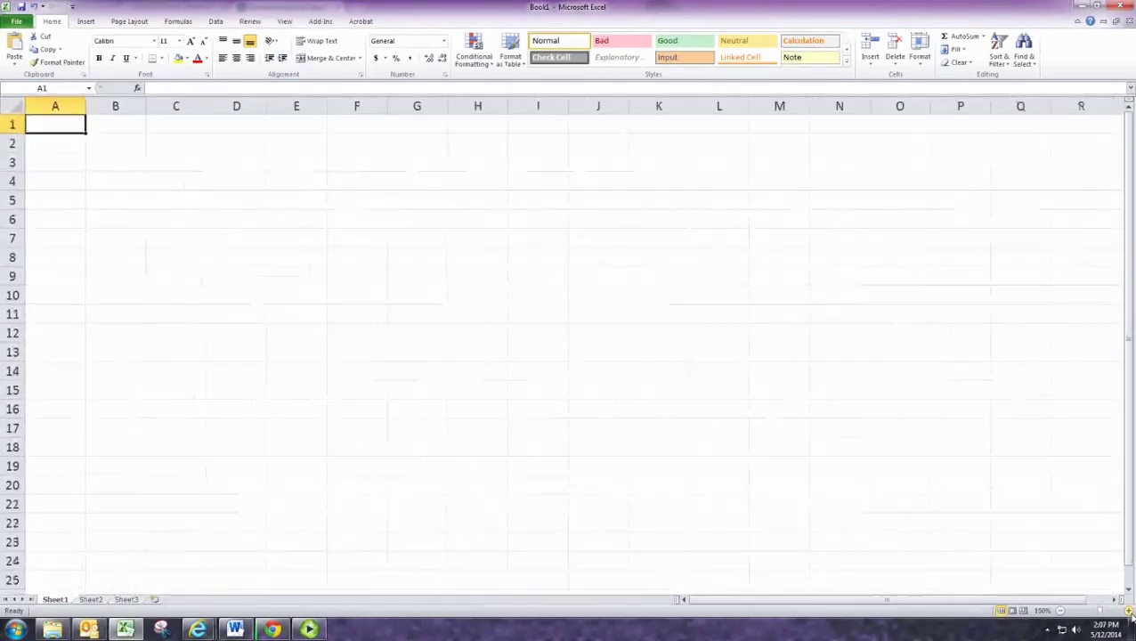
pyautogui.click(1130, 611)
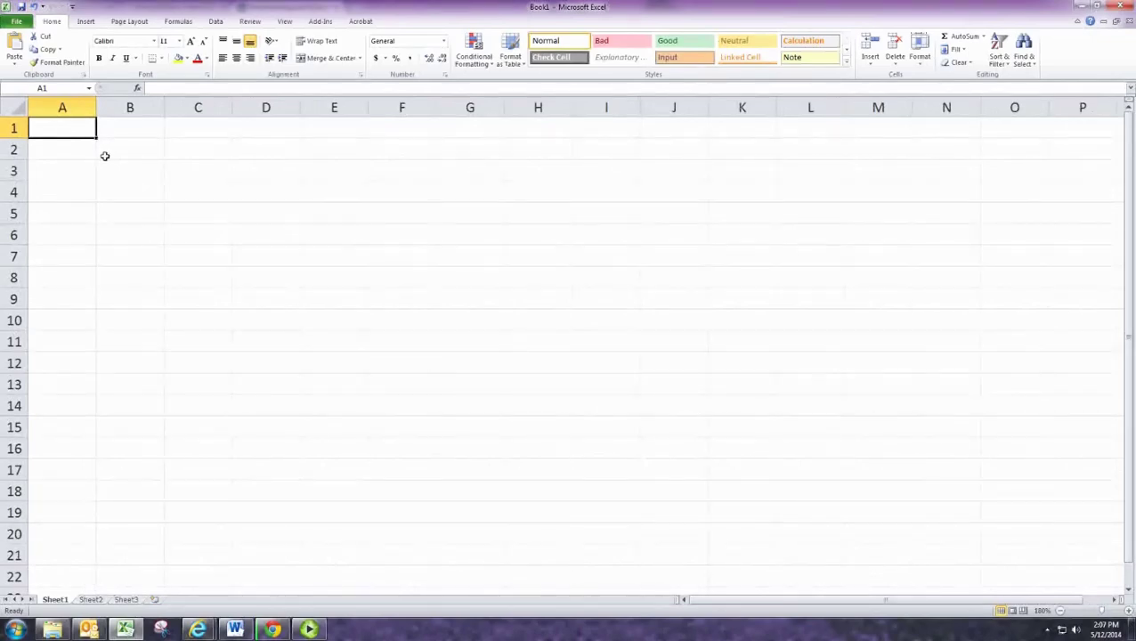
# Step: Enter abc in A1, 123 in A2 and fjdkl;fjdkl in A3
pyautogui.write('abc')
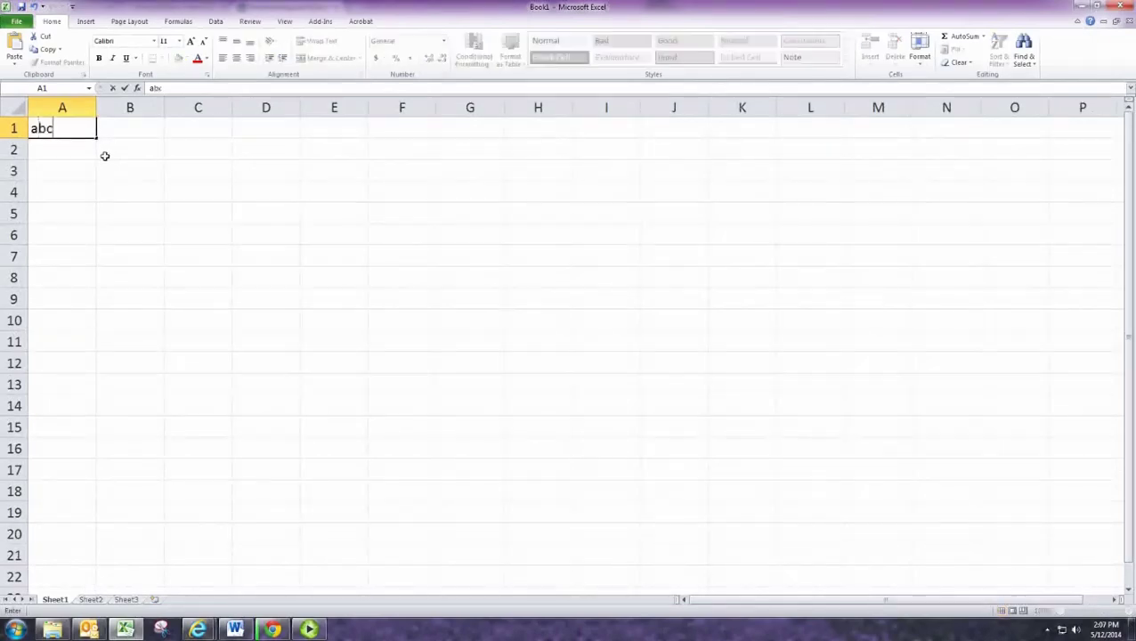
pyautogui.press('Return')
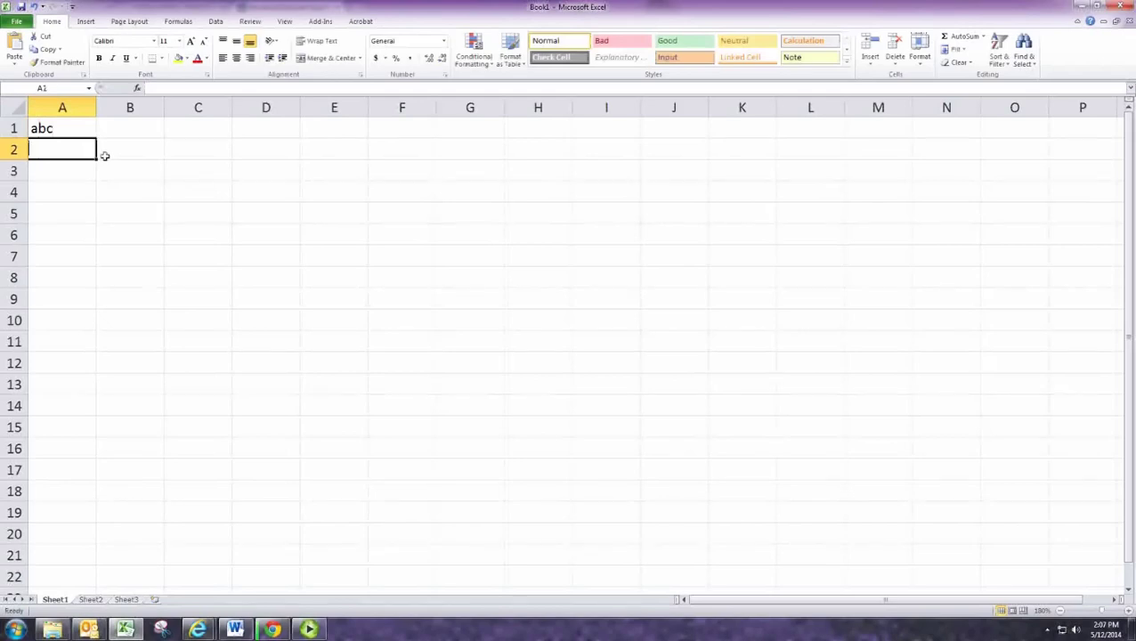
pyautogui.write('123')
pyautogui.press('Return')
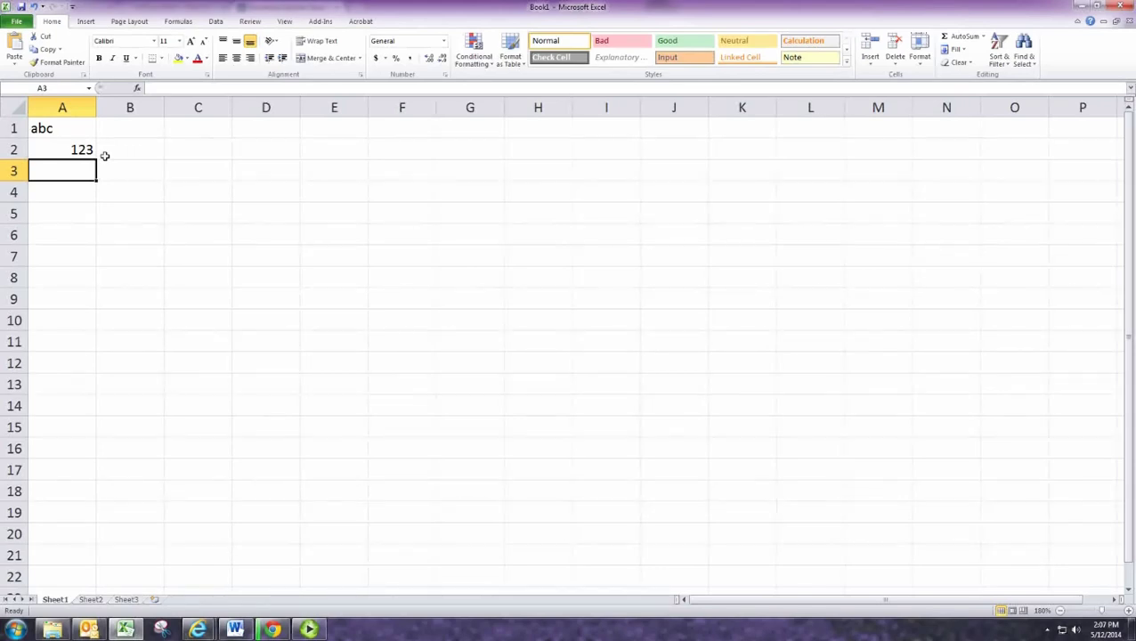
pyautogui.write('fjdkl;fjdkl')
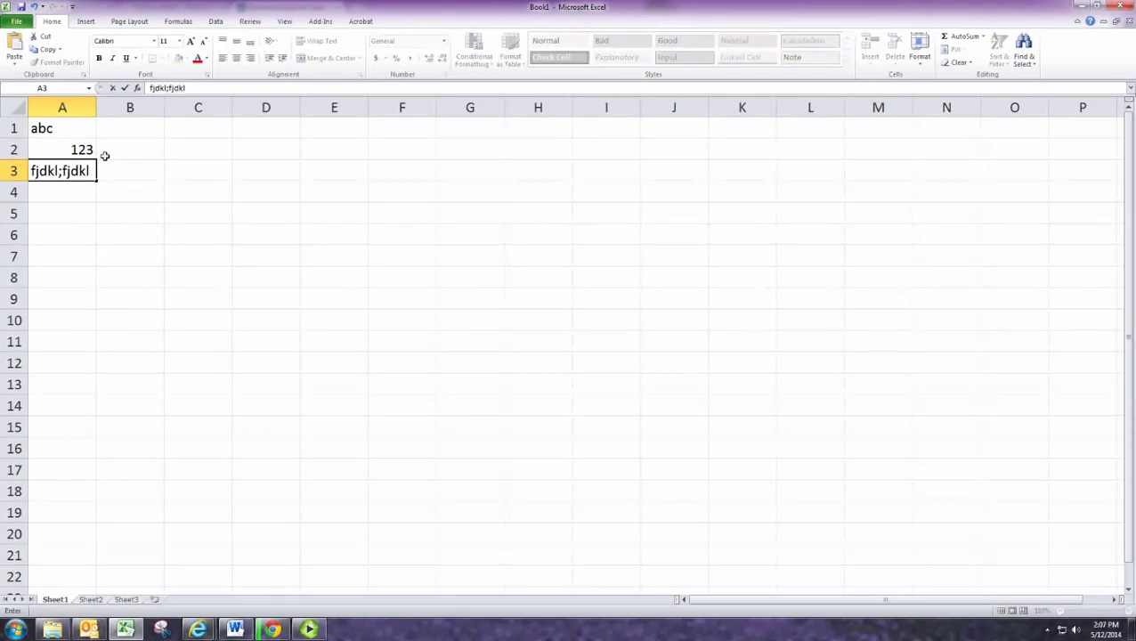
pyautogui.press('Return')
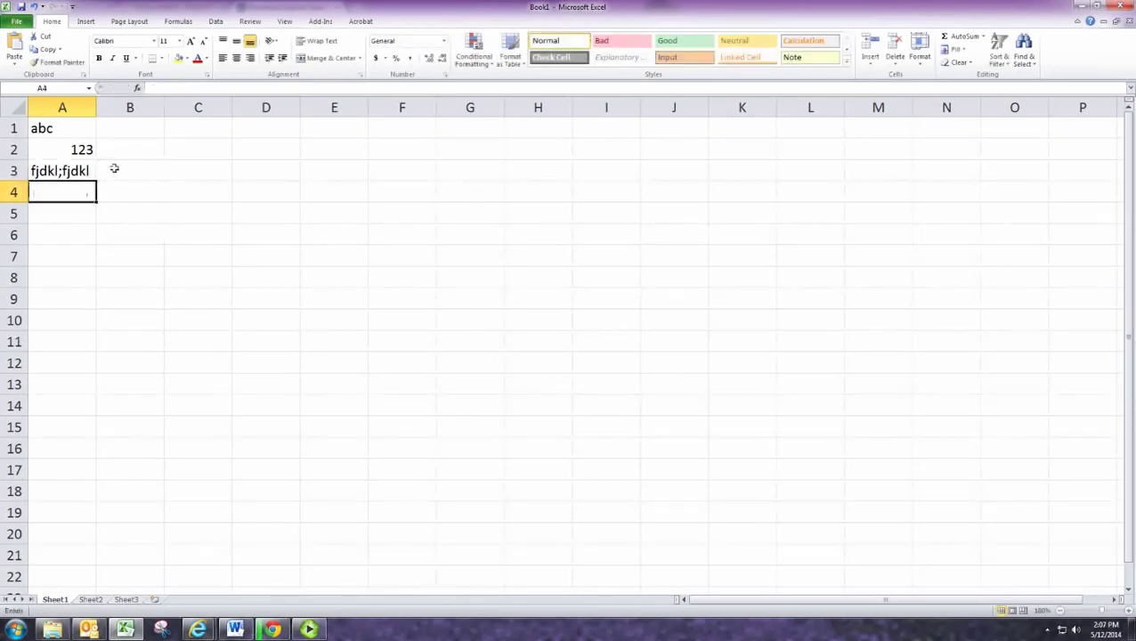
# Step: Enter the formula =1+1 in cell C2 so it displays 2, then reselect C2
pyautogui.click(196, 154)
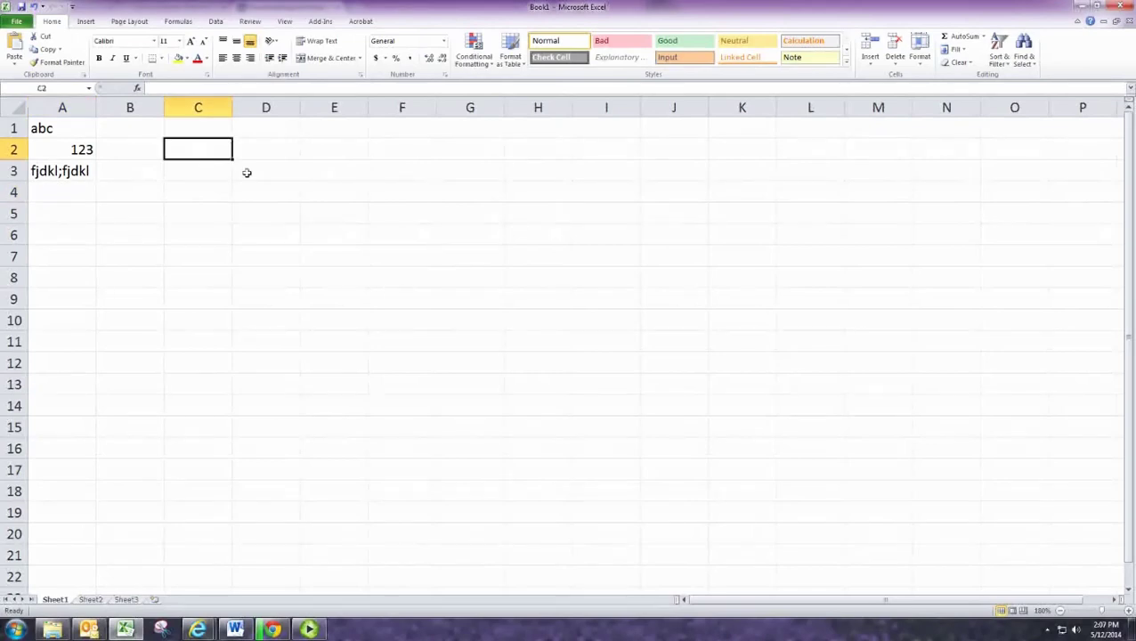
pyautogui.write('=')
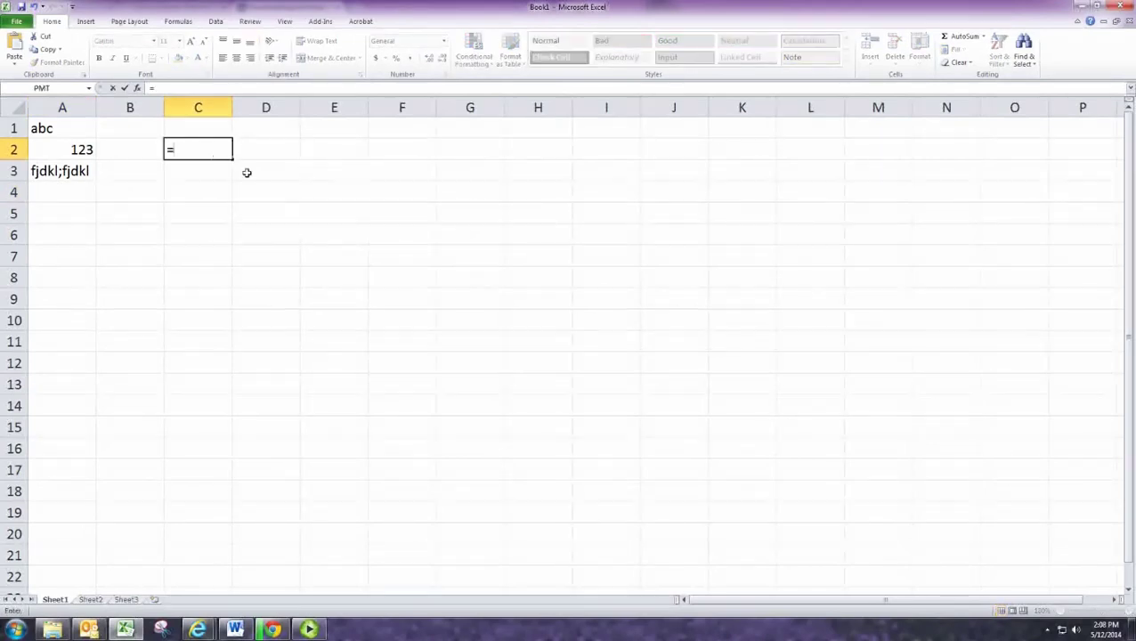
pyautogui.write('1+1')
pyautogui.press('Return')
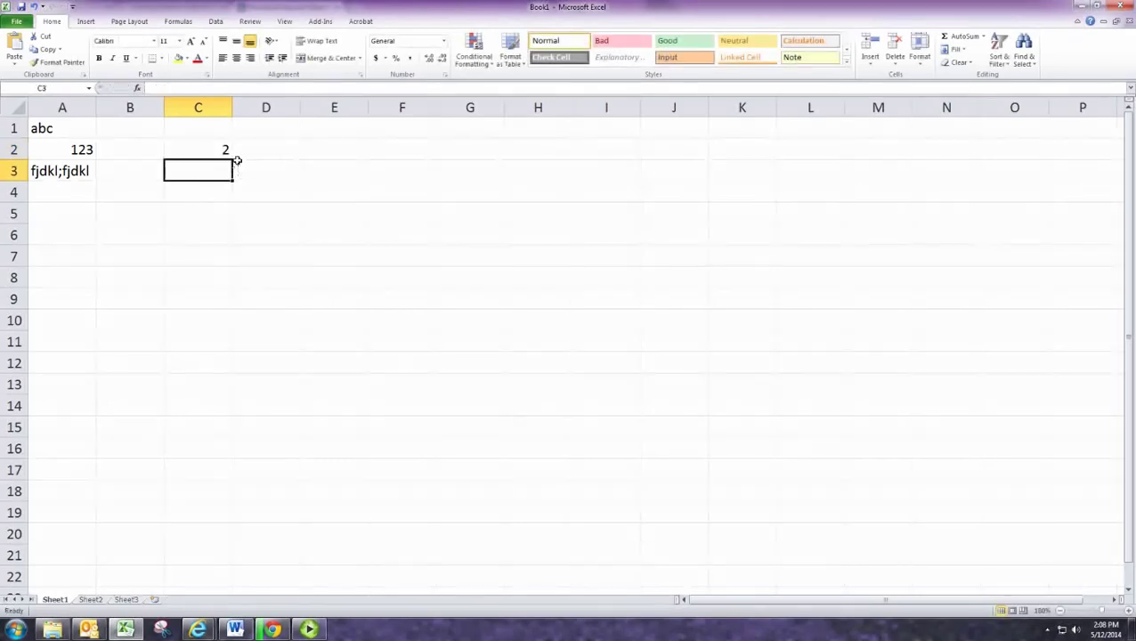
pyautogui.click(227, 150)
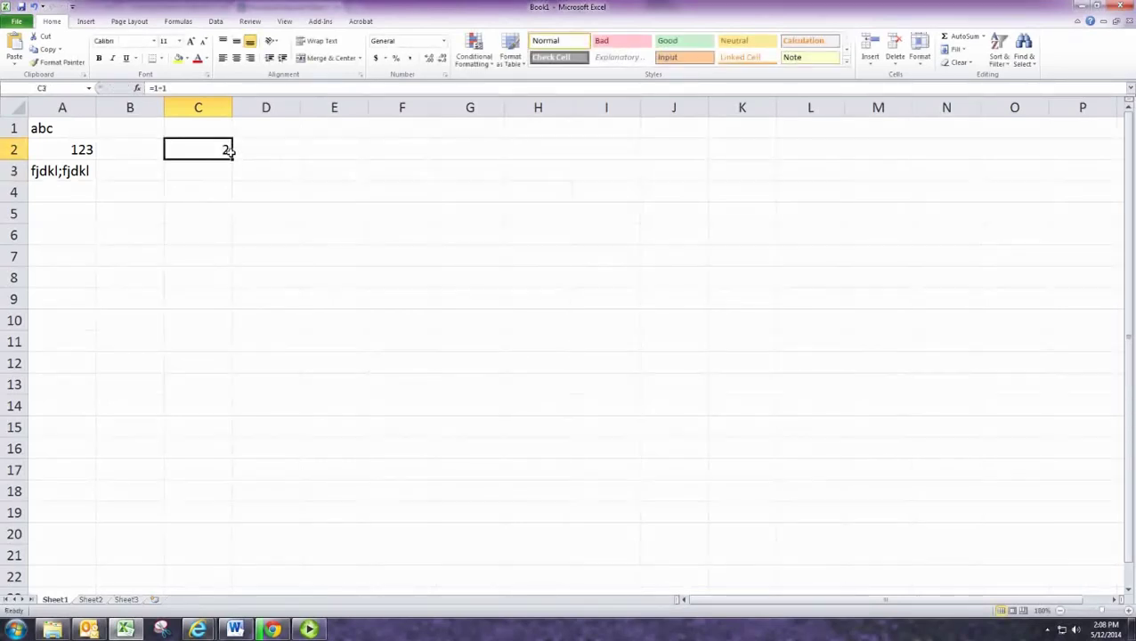
pyautogui.click(177, 90)
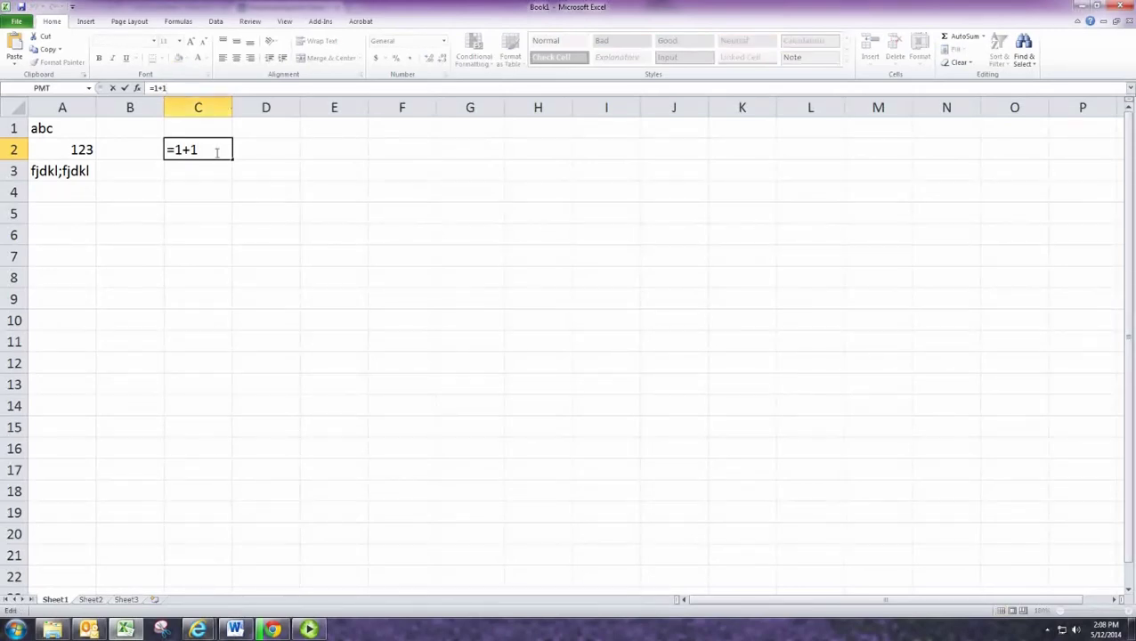
pyautogui.press('Return')
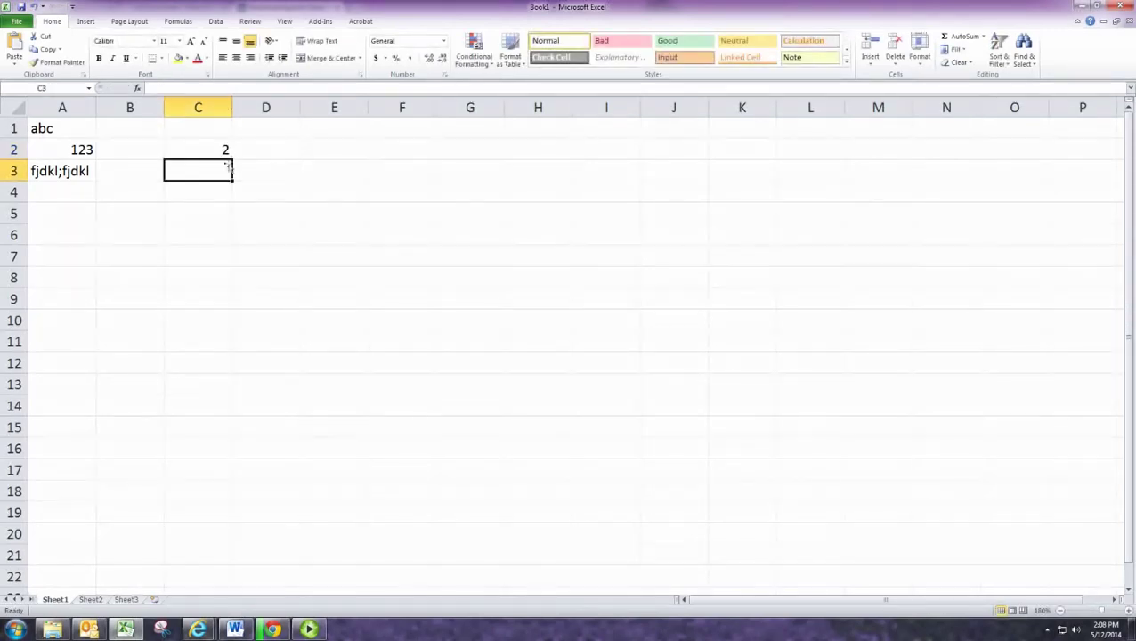
pyautogui.press('Up')
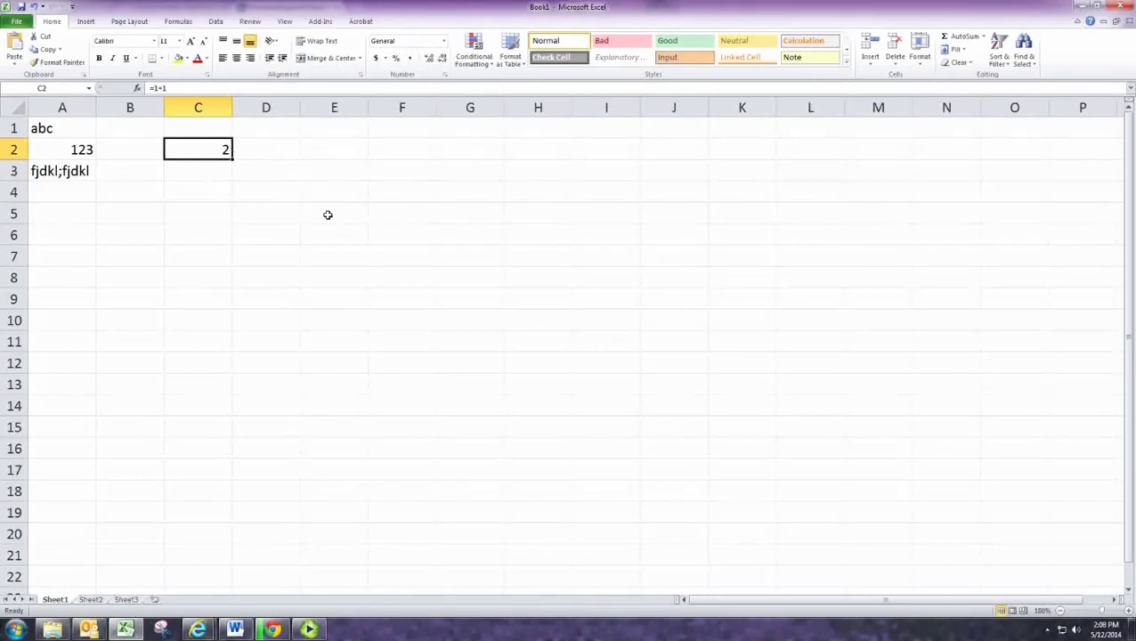
# Step: Begin a formula in E2, trying column C and row 2 references before pointing at C2
pyautogui.click(325, 153)
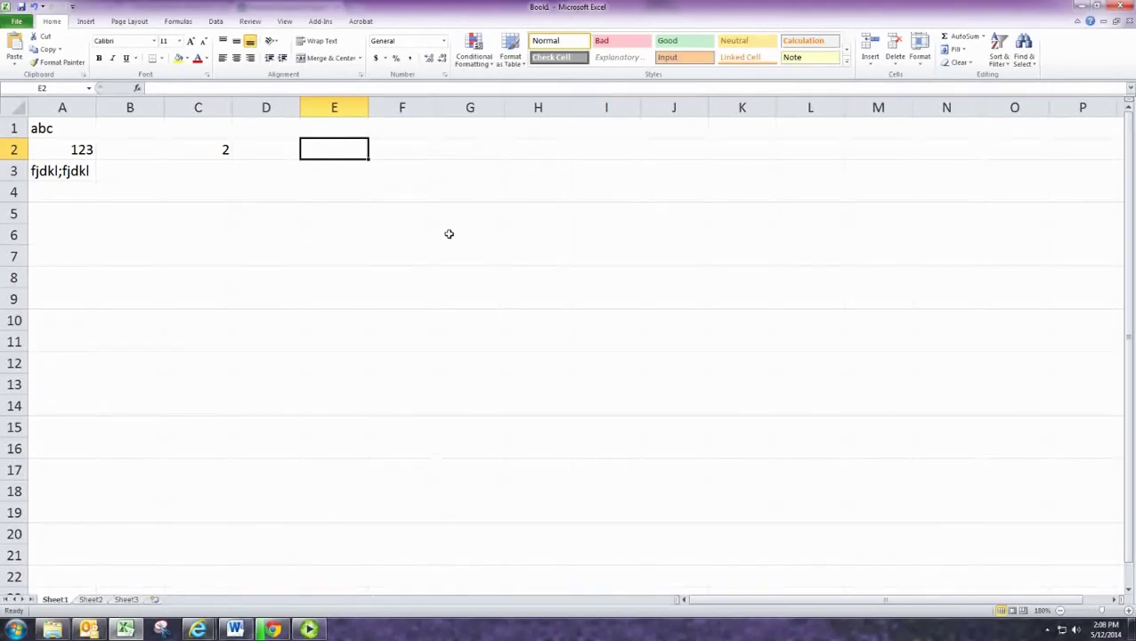
pyautogui.write('=')
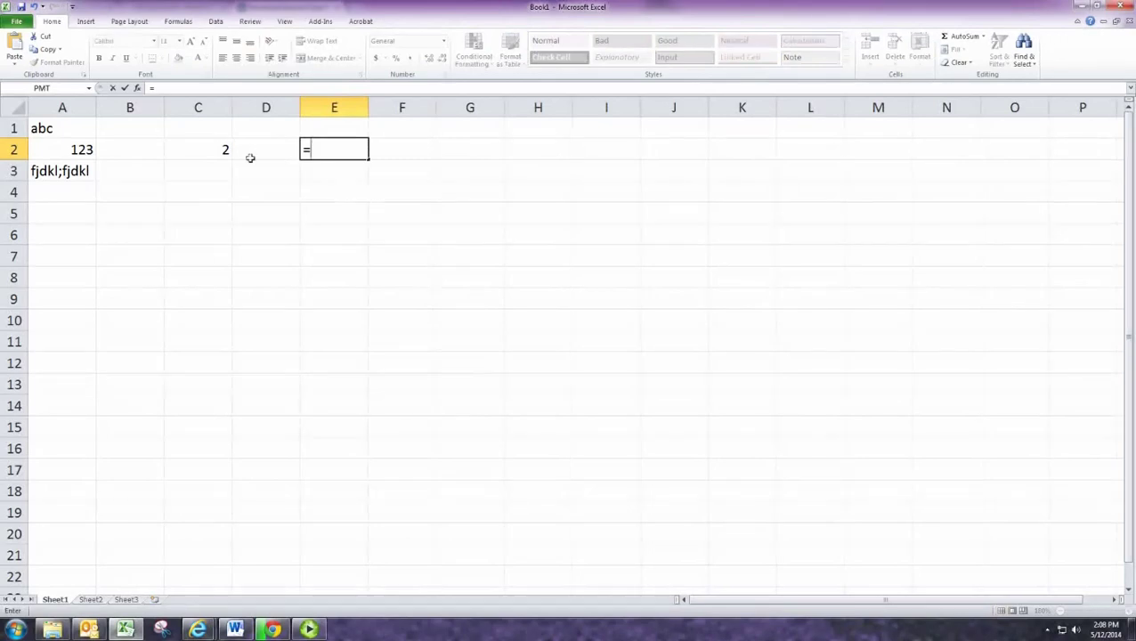
pyautogui.click(222, 153)
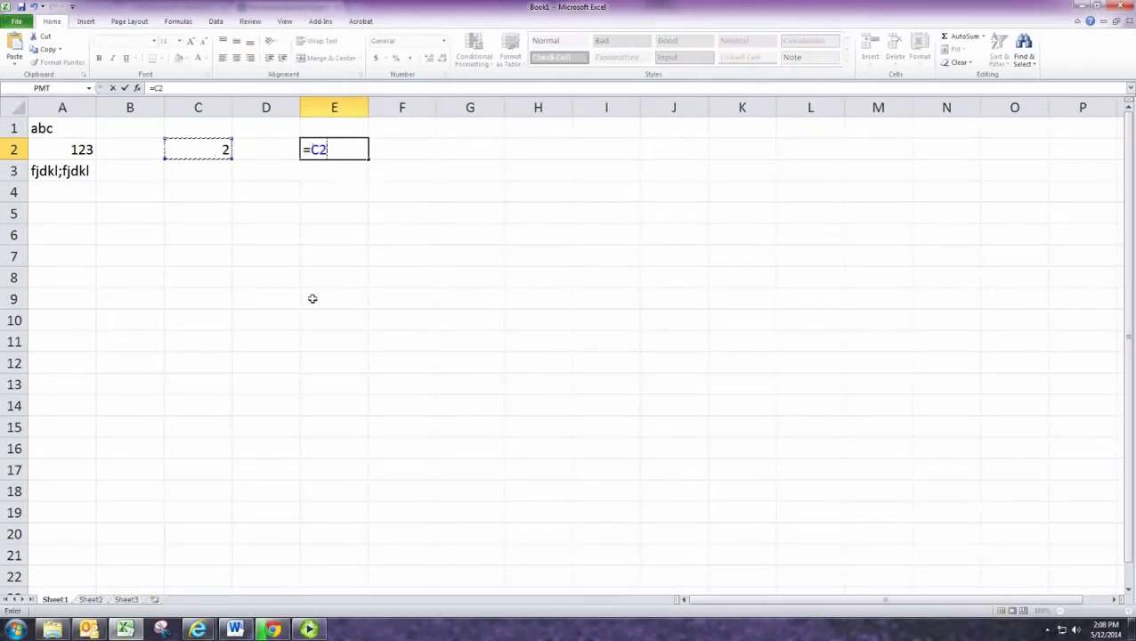
pyautogui.press('BackSpace')
pyautogui.press('BackSpace')
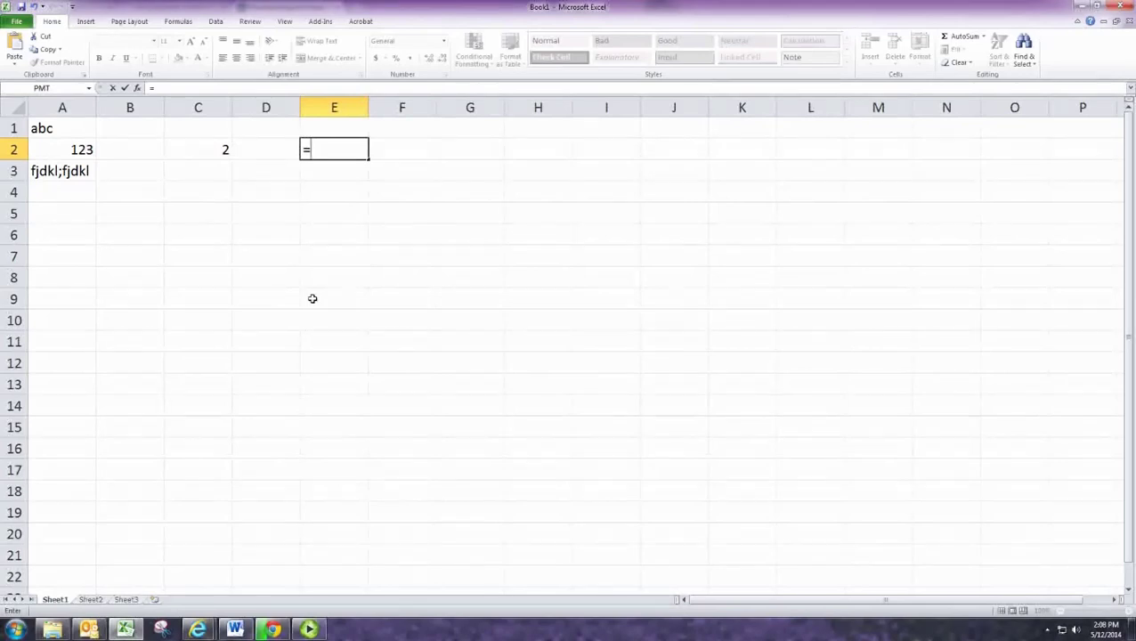
pyautogui.press('Left')
pyautogui.press('Left')
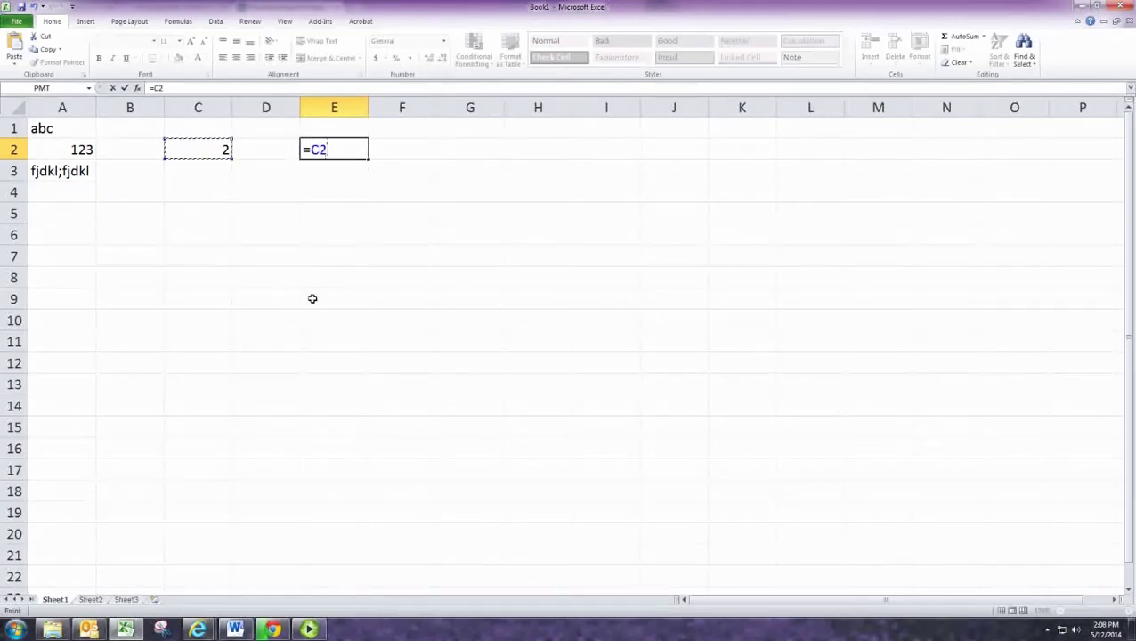
pyautogui.press('BackSpace')
pyautogui.press('BackSpace')
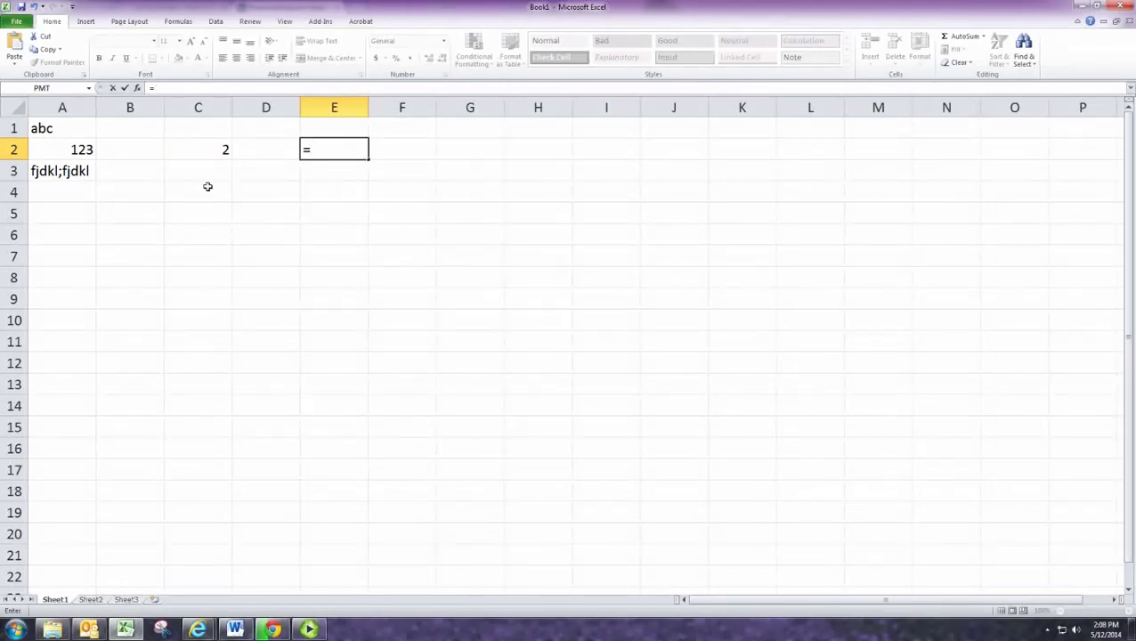
pyautogui.click(205, 117)
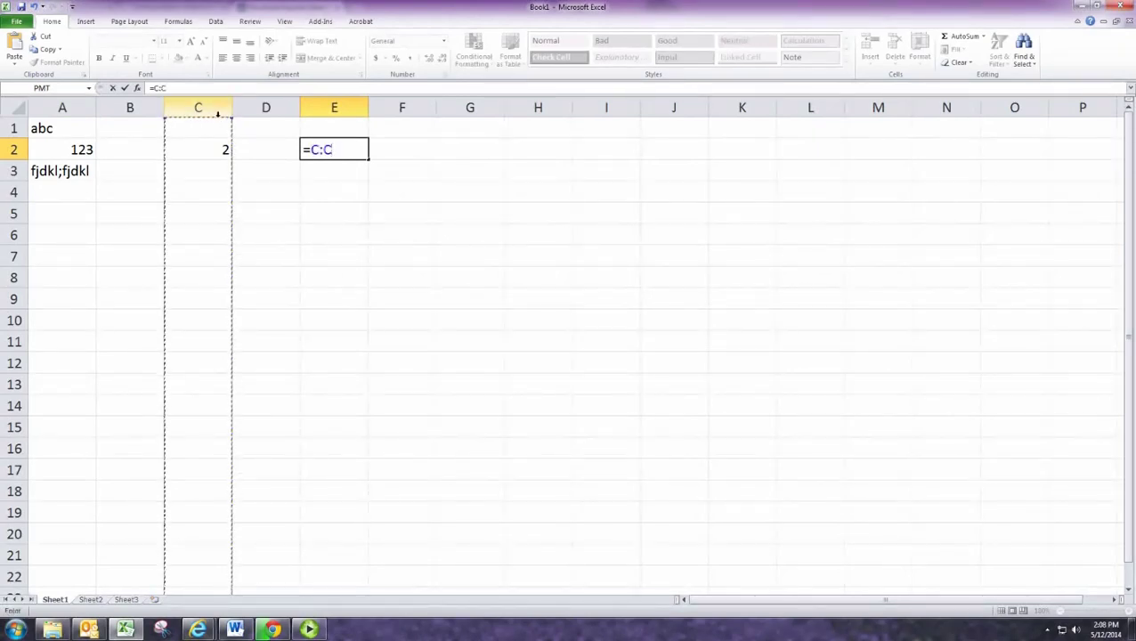
pyautogui.press('BackSpace')
pyautogui.press('BackSpace')
pyautogui.press('BackSpace')
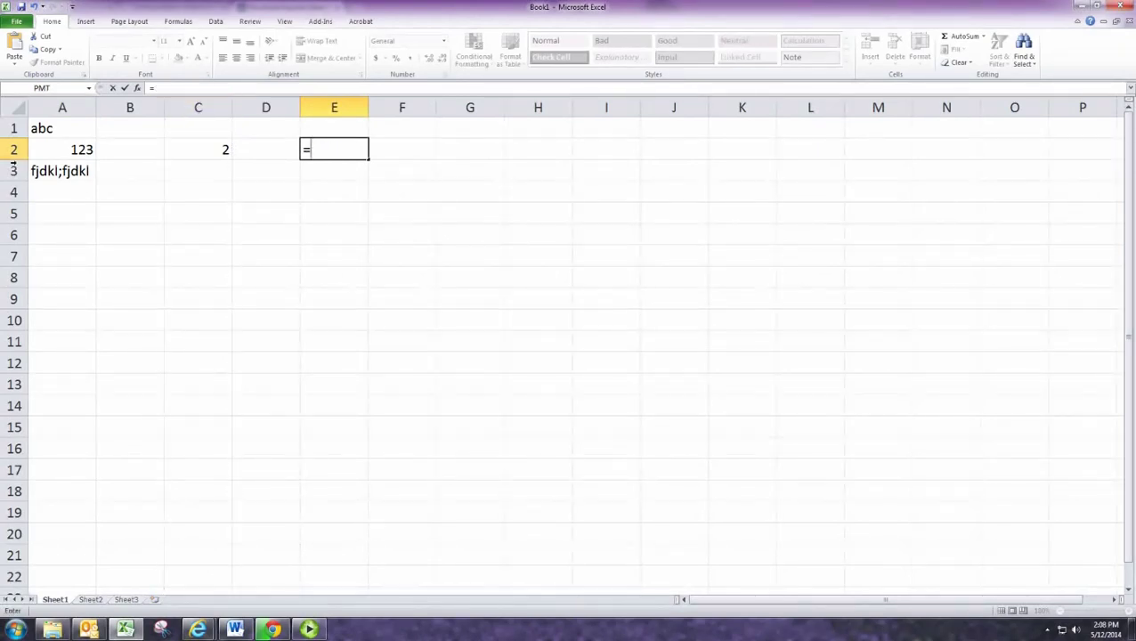
pyautogui.click(21, 151)
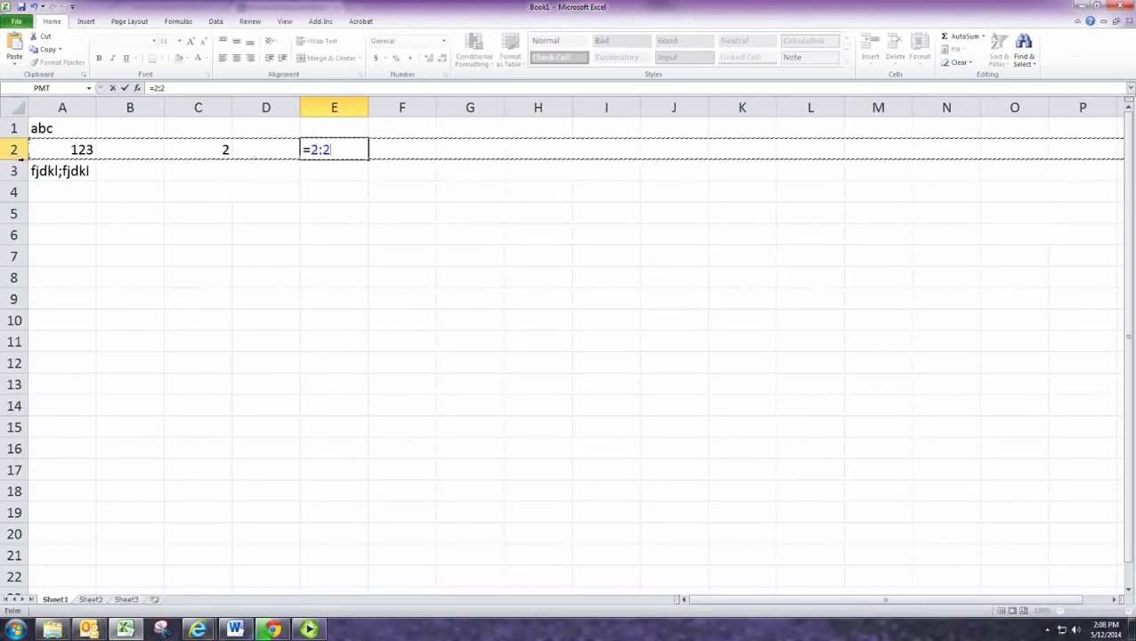
pyautogui.click(202, 155)
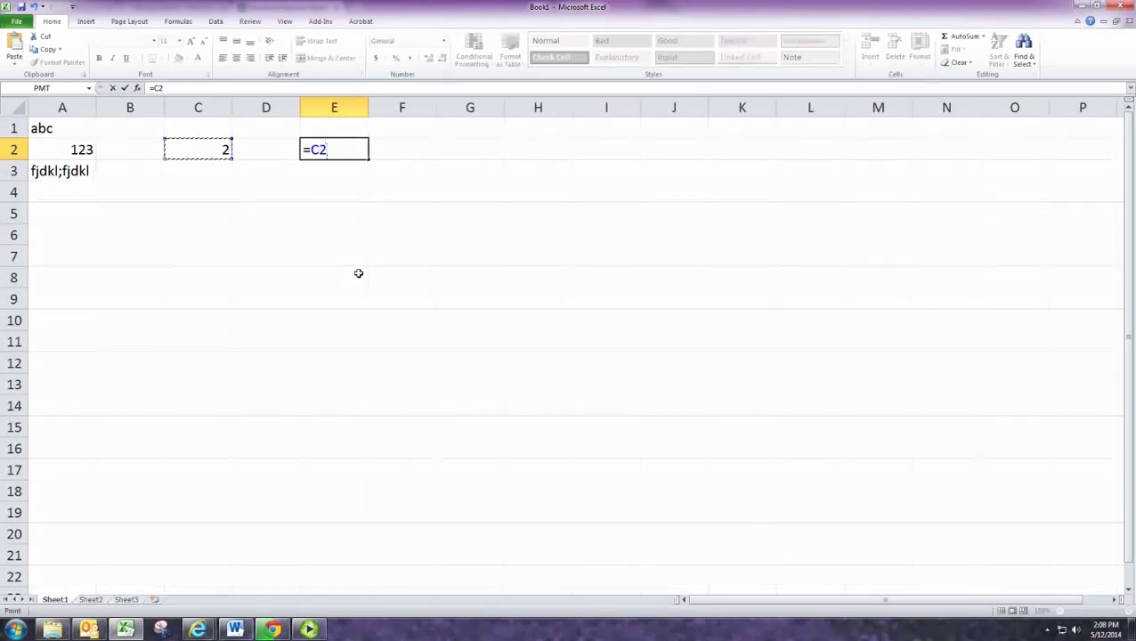
# Step: Finish E2's formula as =C2/2 so it shows 1
pyautogui.write('/2')
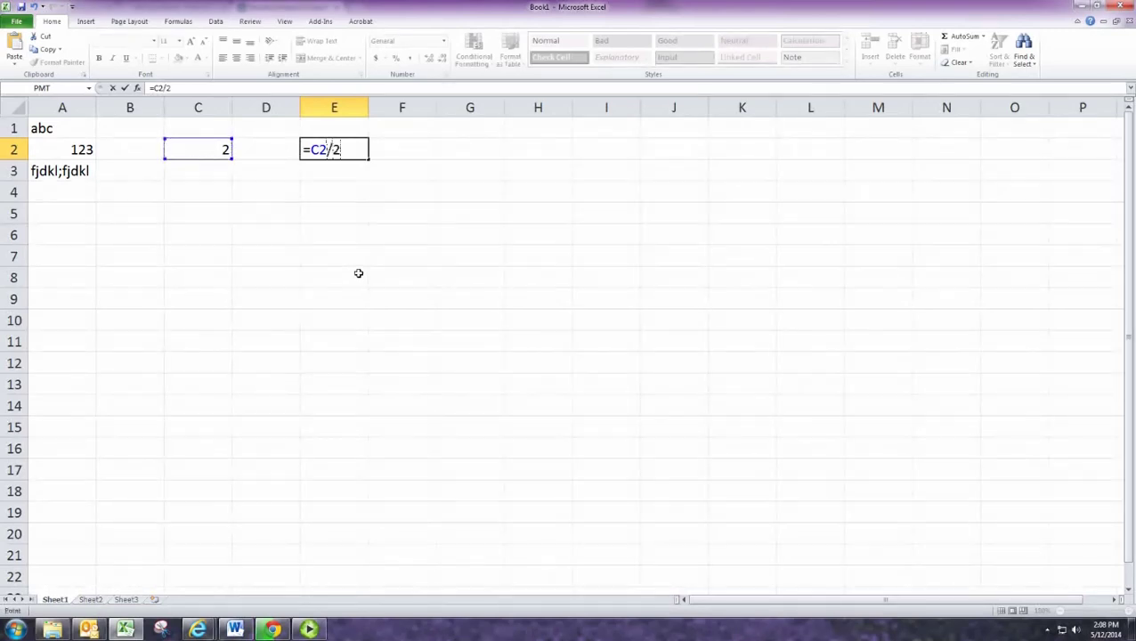
pyautogui.press('Return')
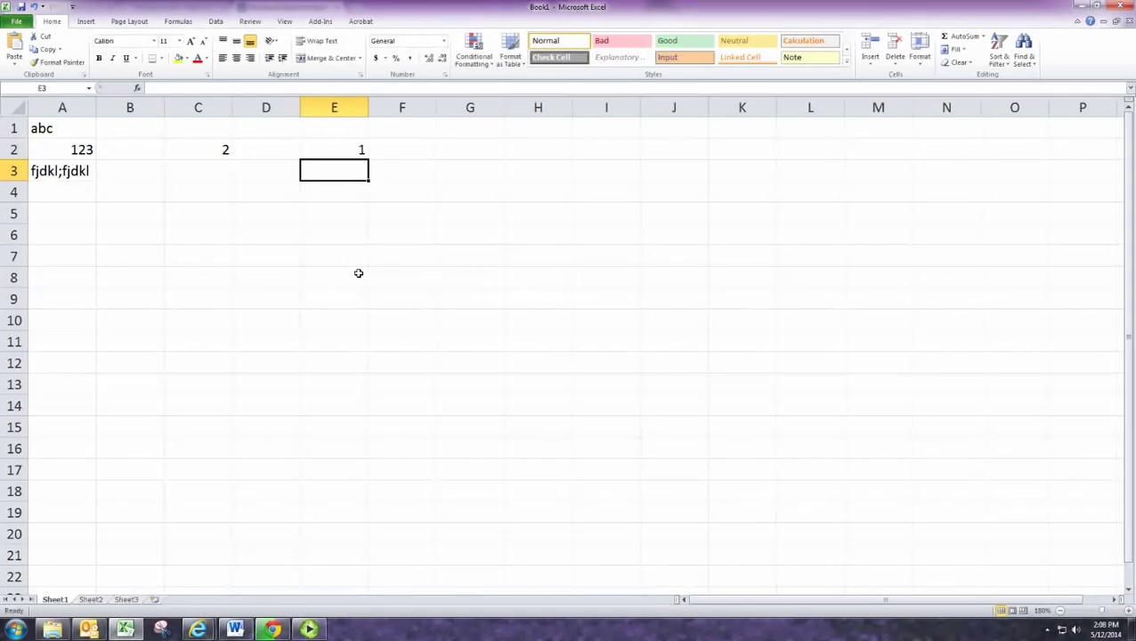
pyautogui.click(337, 151)
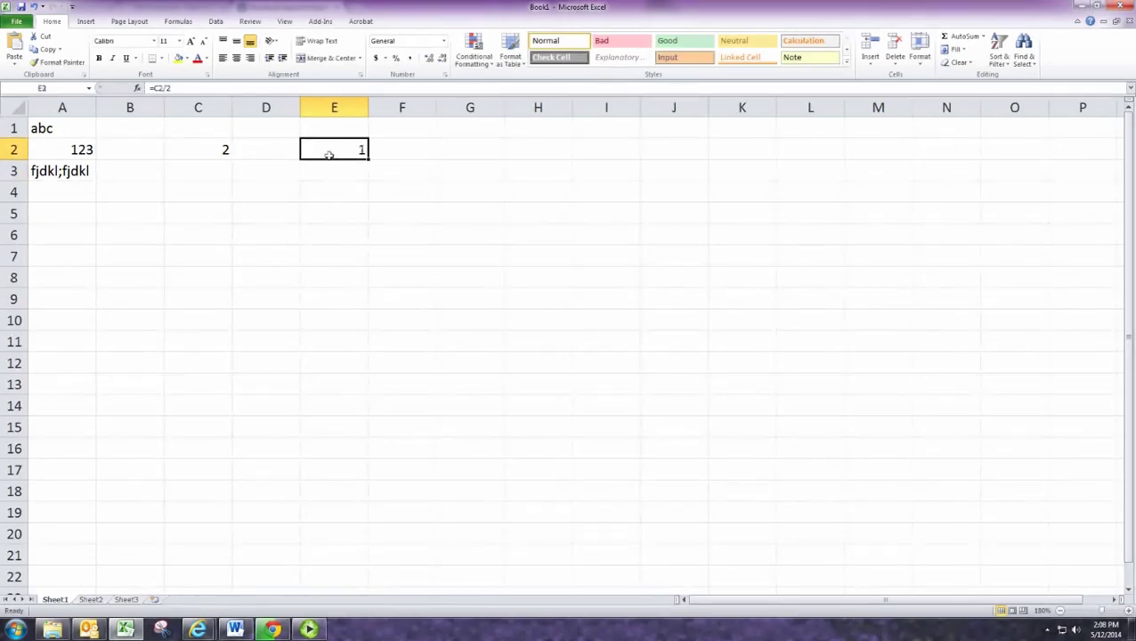
# Step: Edit C2's formula to =1+3 so it shows 4
pyautogui.click(197, 149)
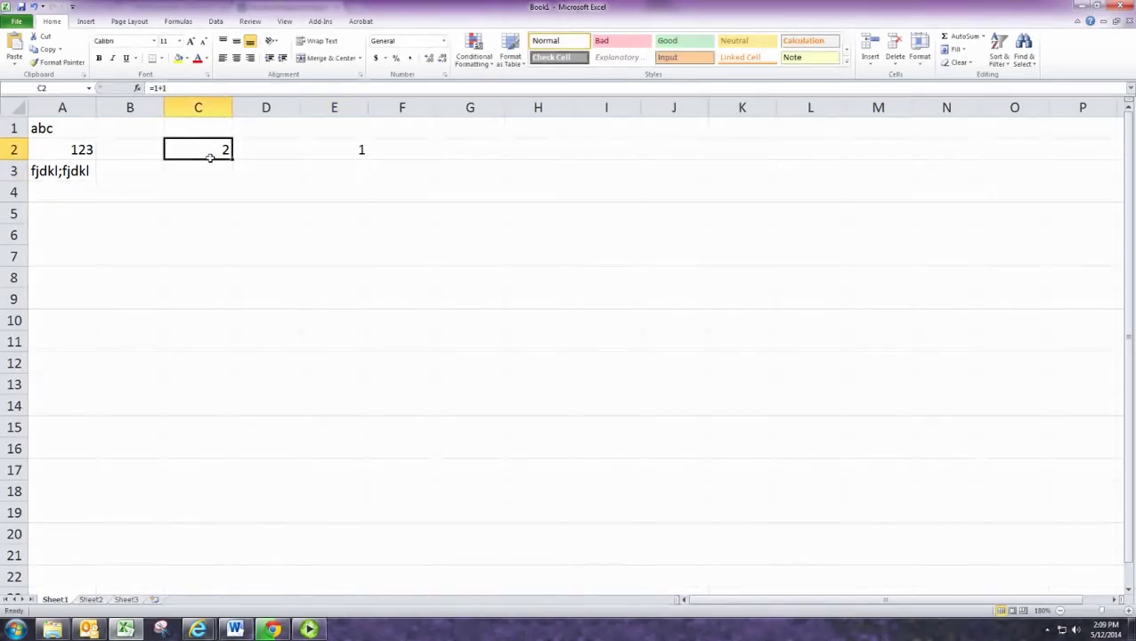
pyautogui.press('F2')
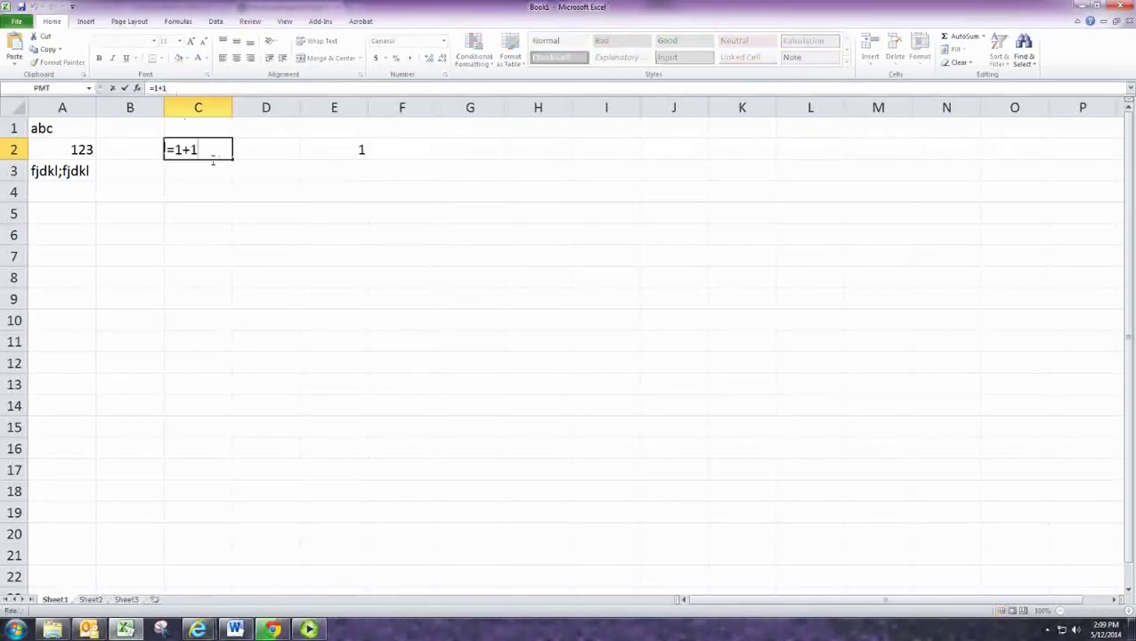
pyautogui.press('BackSpace')
pyautogui.write('3')
pyautogui.press('Return')
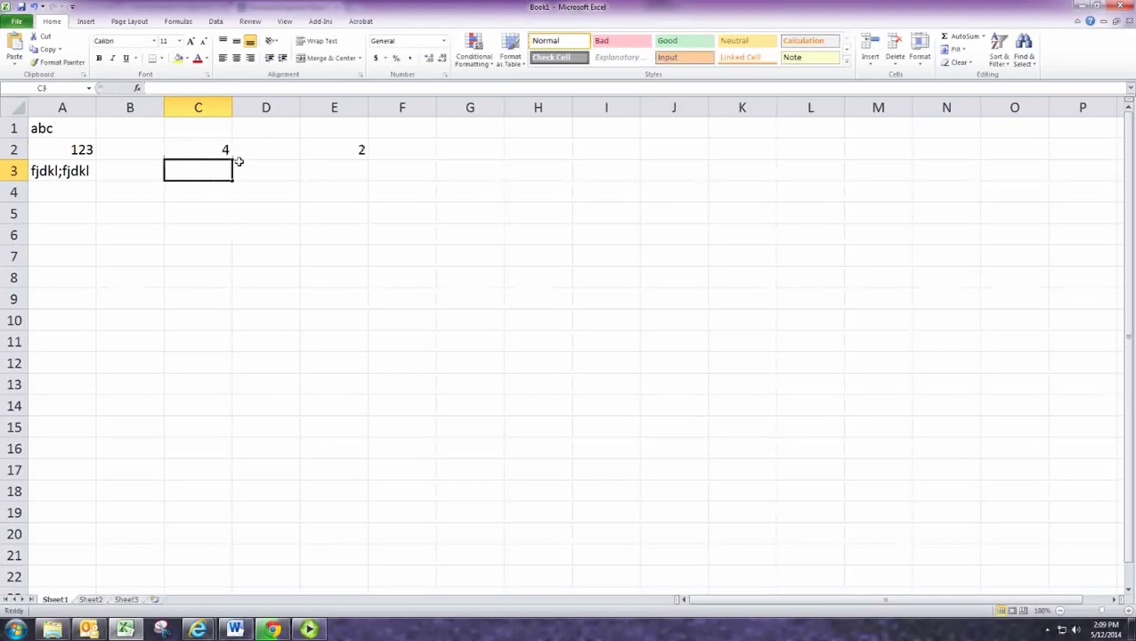
pyautogui.press('Up')
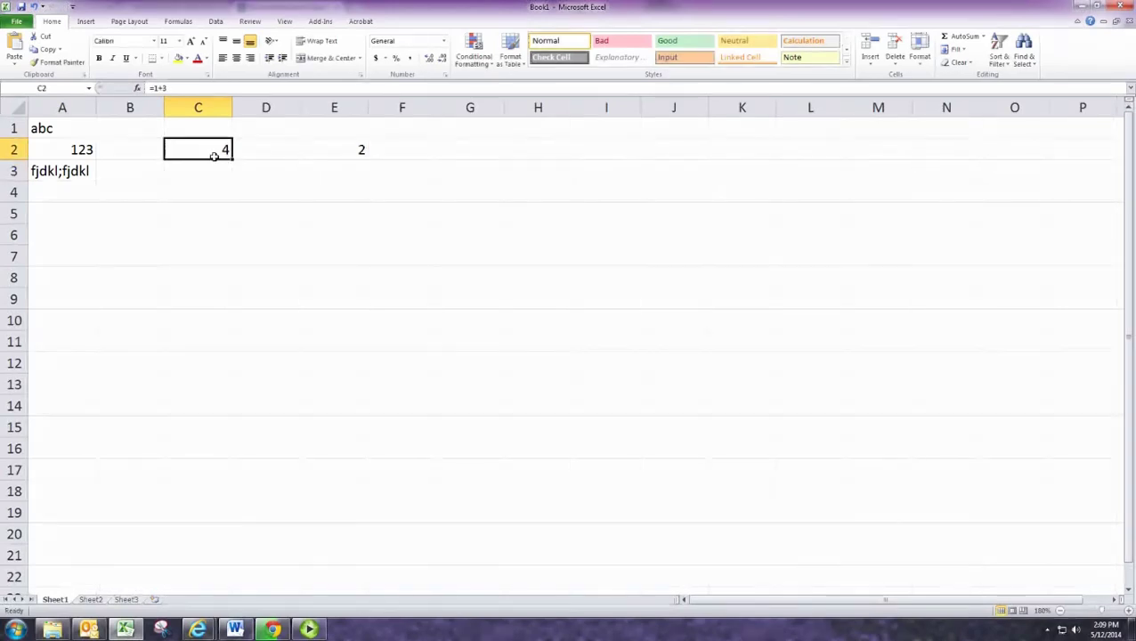
# Step: Inspect the formulas in C2 and E2, with E2 now recalculated to 2
pyautogui.click(352, 155)
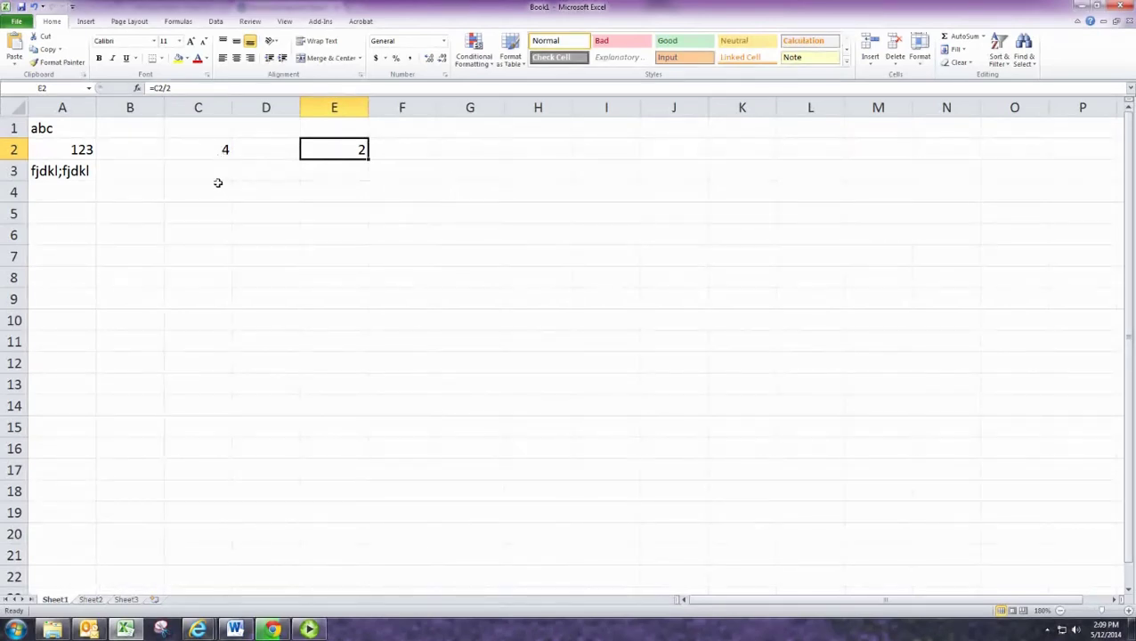
pyautogui.click(206, 151)
pyautogui.doubleClick(203, 156)
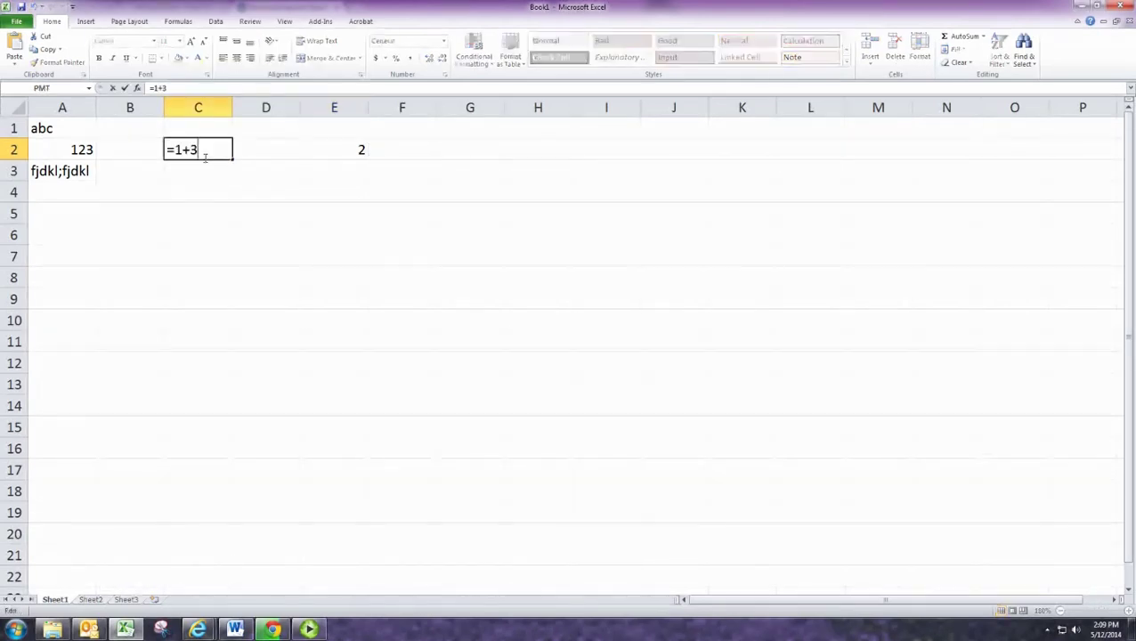
pyautogui.press('Return')
pyautogui.doubleClick(340, 151)
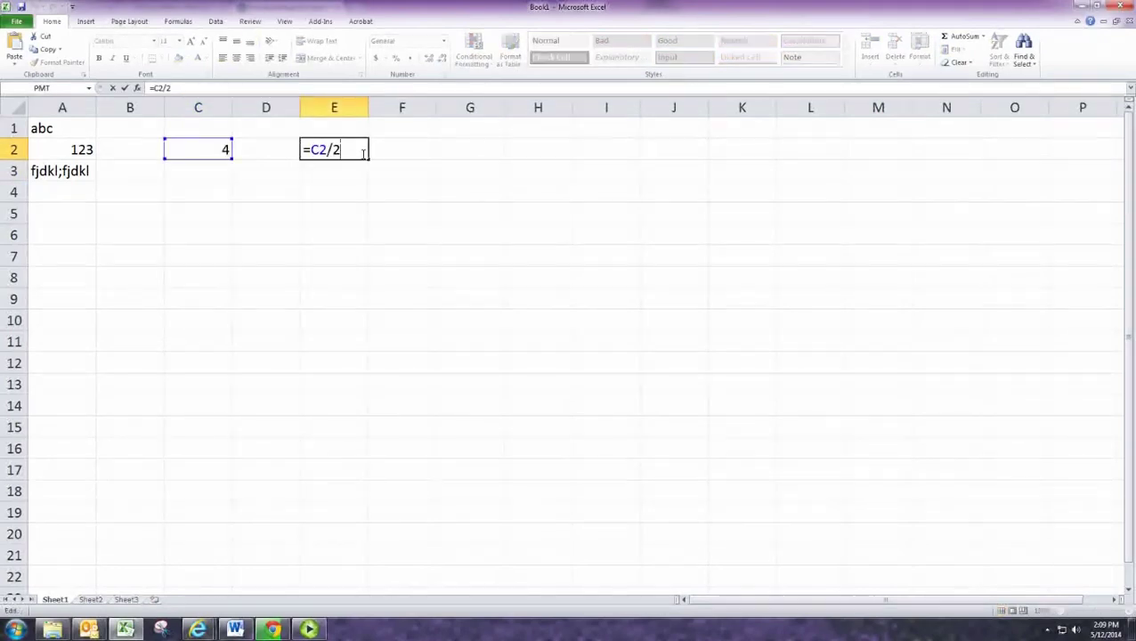
pyautogui.press('Return')
pyautogui.press('Left')
pyautogui.press('Left')
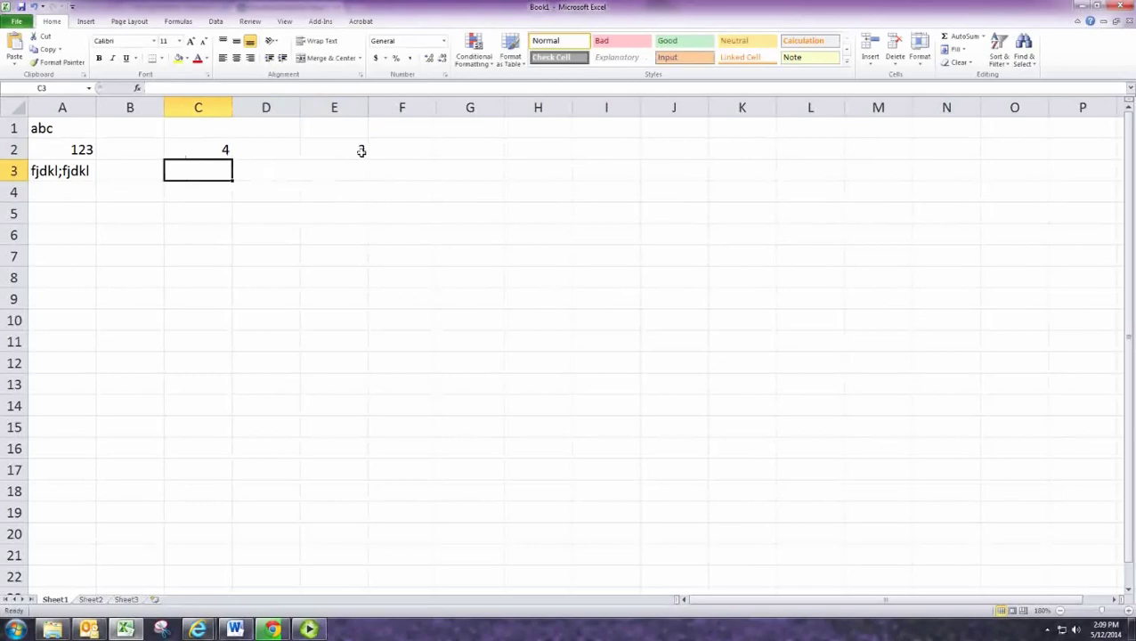
# Step: Enter =3-1 in C3 and =2*3 in E3, showing 2 and 6
pyautogui.write('=3-1')
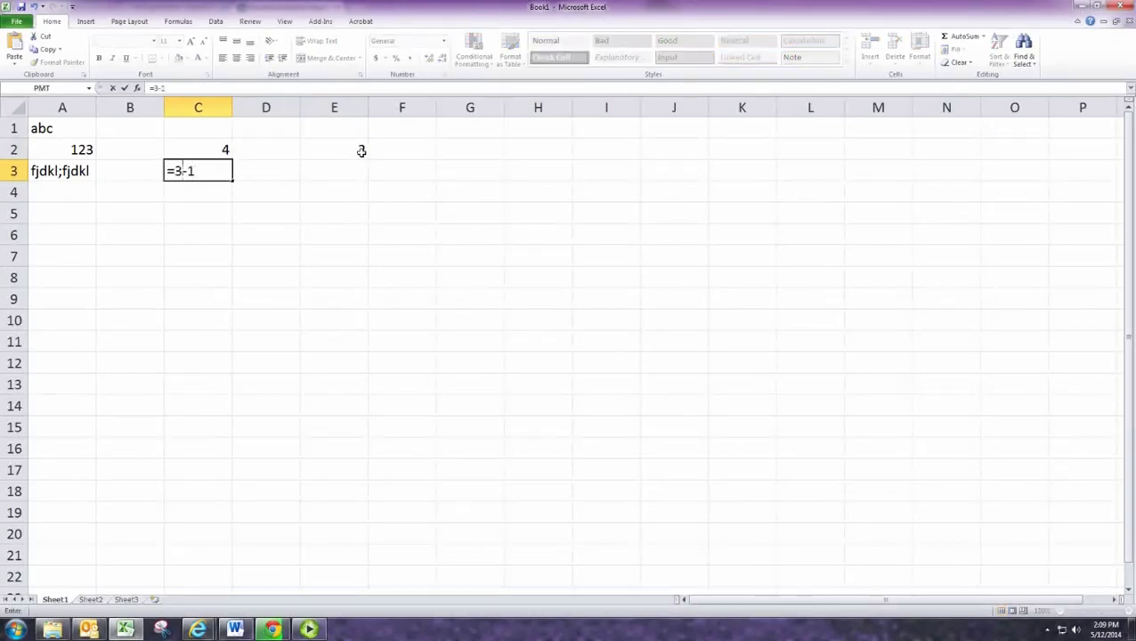
pyautogui.press('Return')
pyautogui.press('Up')
pyautogui.press('Right')
pyautogui.press('Right')
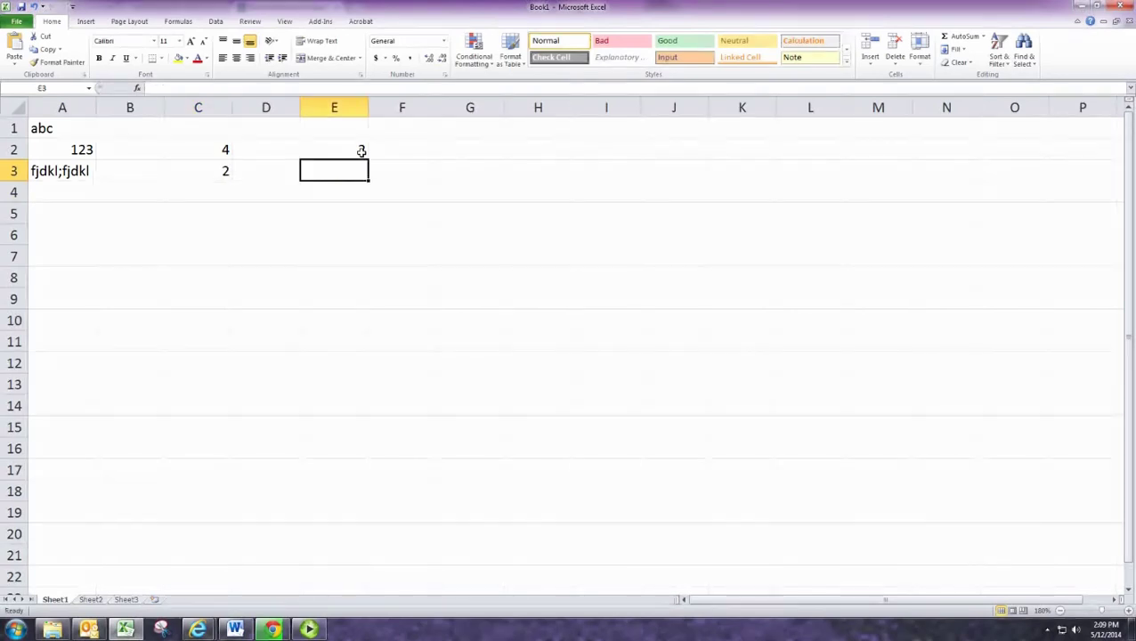
pyautogui.write('2')
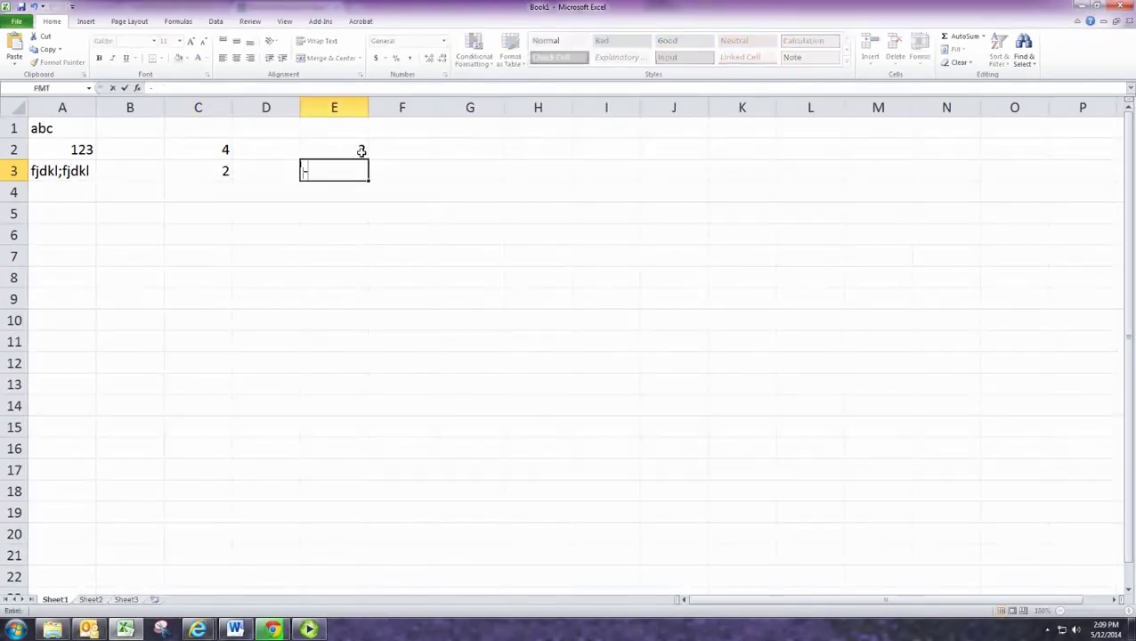
pyautogui.write('=2*3')
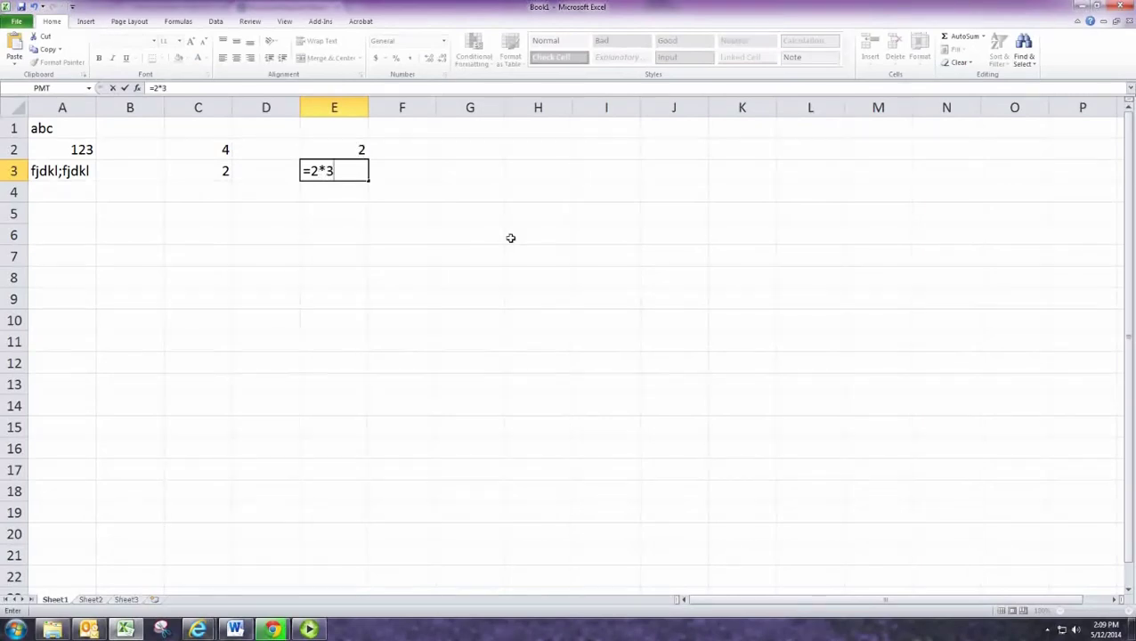
pyautogui.press('Return')
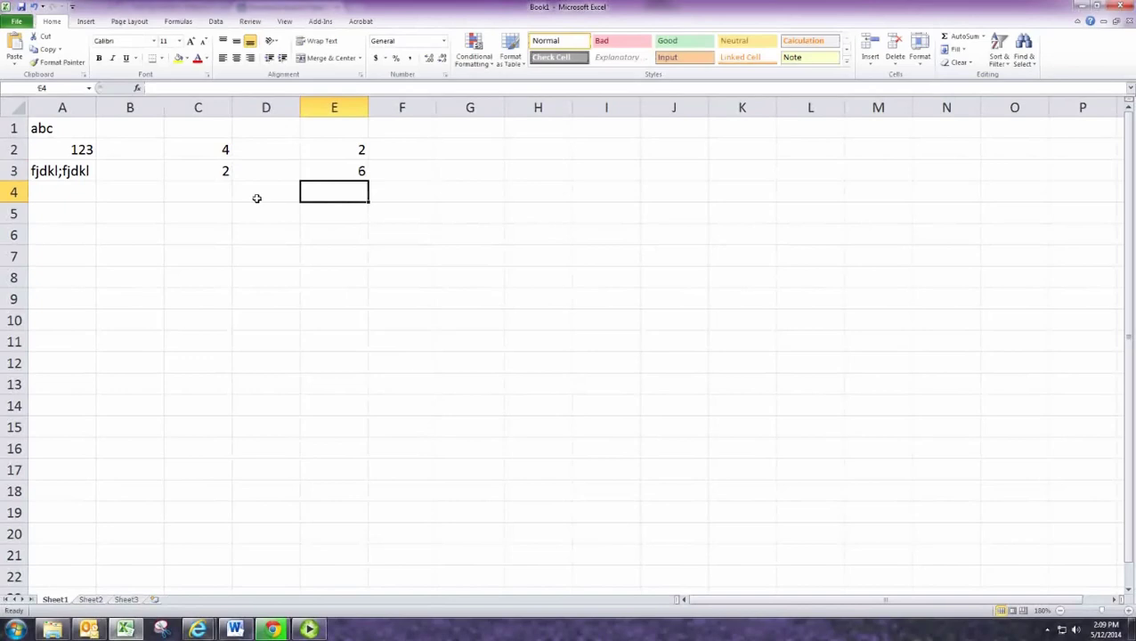
# Step: Enter =2^3 in C4 so it displays 8
pyautogui.press('Left')
pyautogui.press('Left')
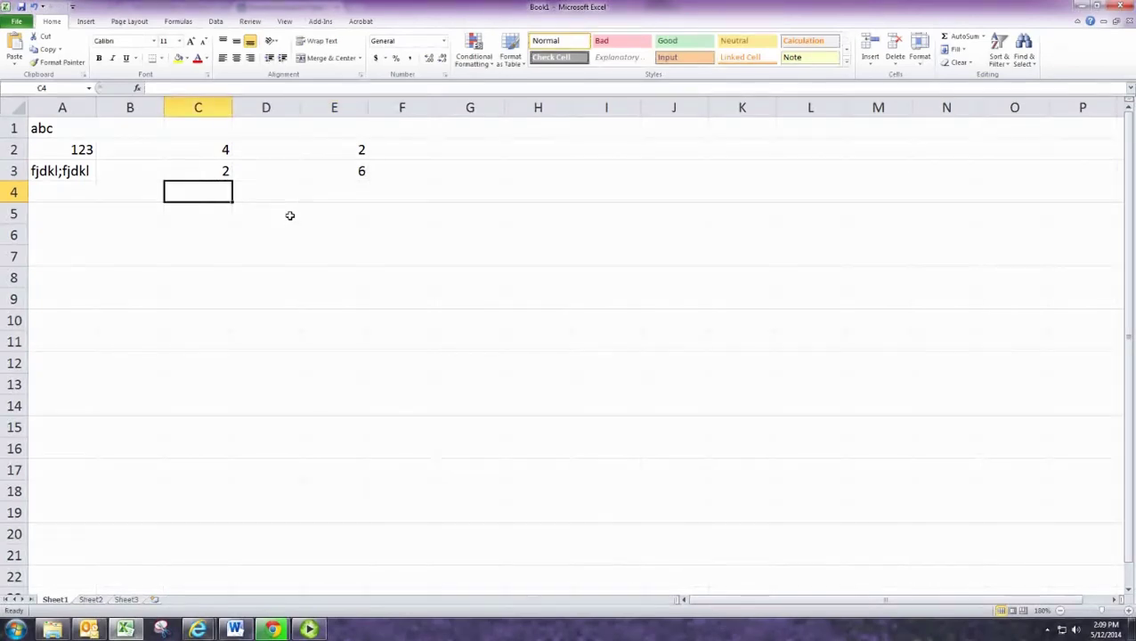
pyautogui.write('=2')
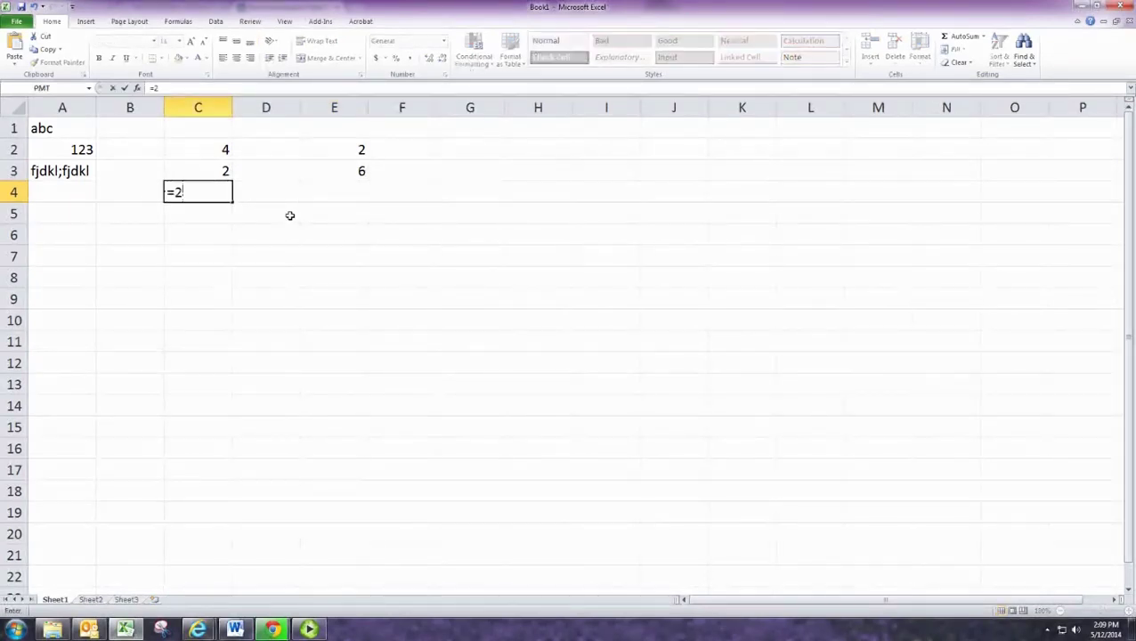
pyautogui.write('^')
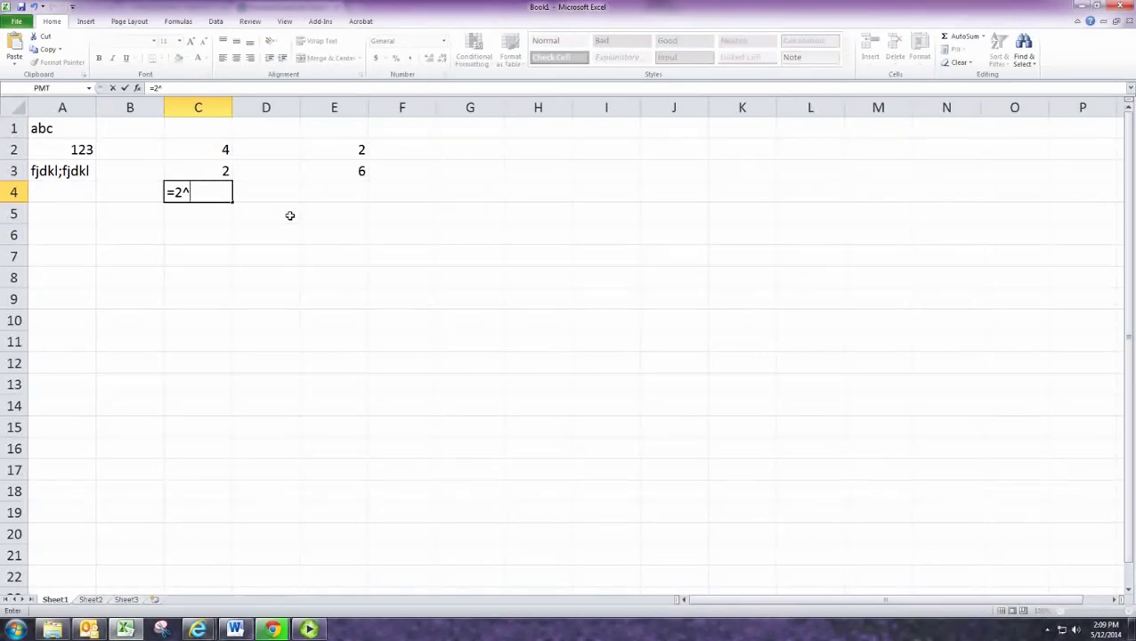
pyautogui.write('3')
pyautogui.press('Return')
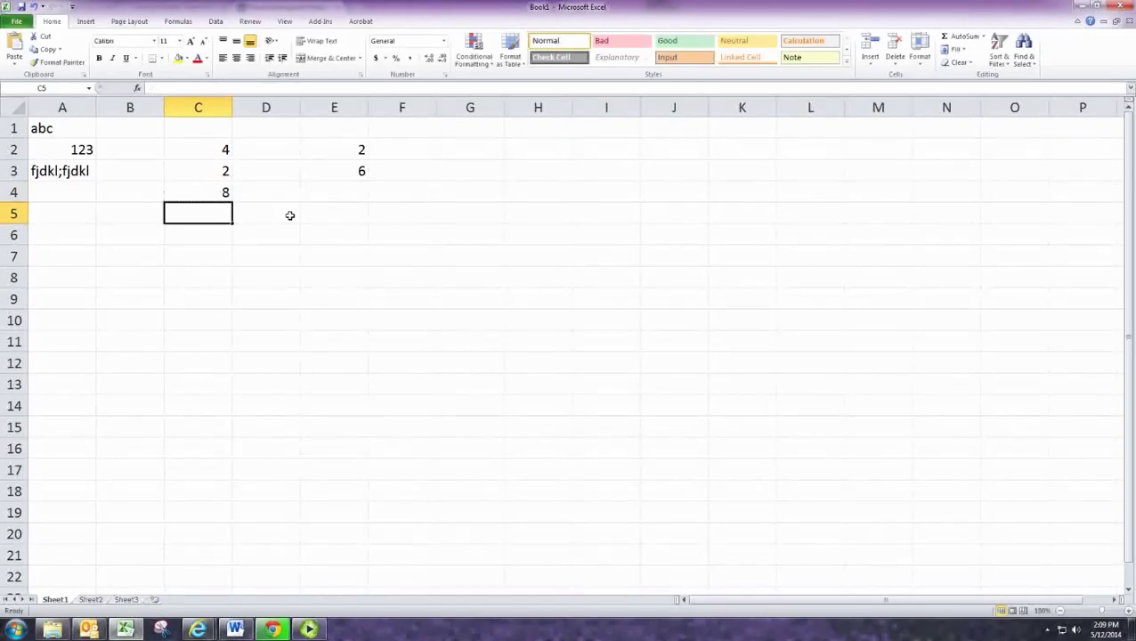
pyautogui.click(289, 216)
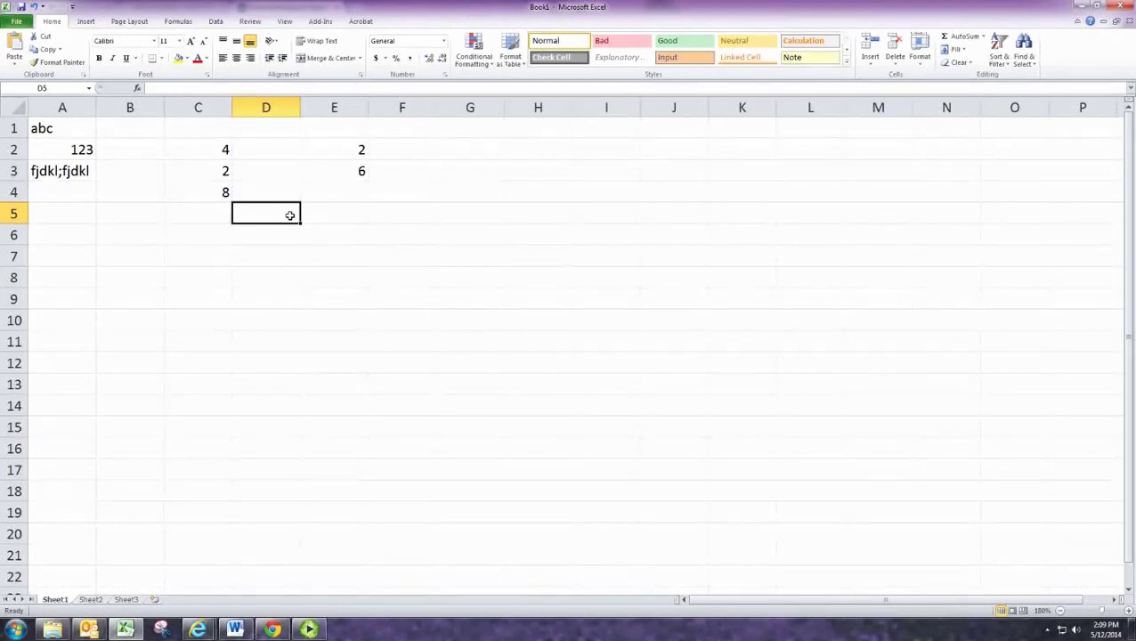
# Step: Type =AVERAGE(1,2,3) into C6, picking AVERAGE from the function autocomplete list
pyautogui.press('Down')
pyautogui.press('Left')
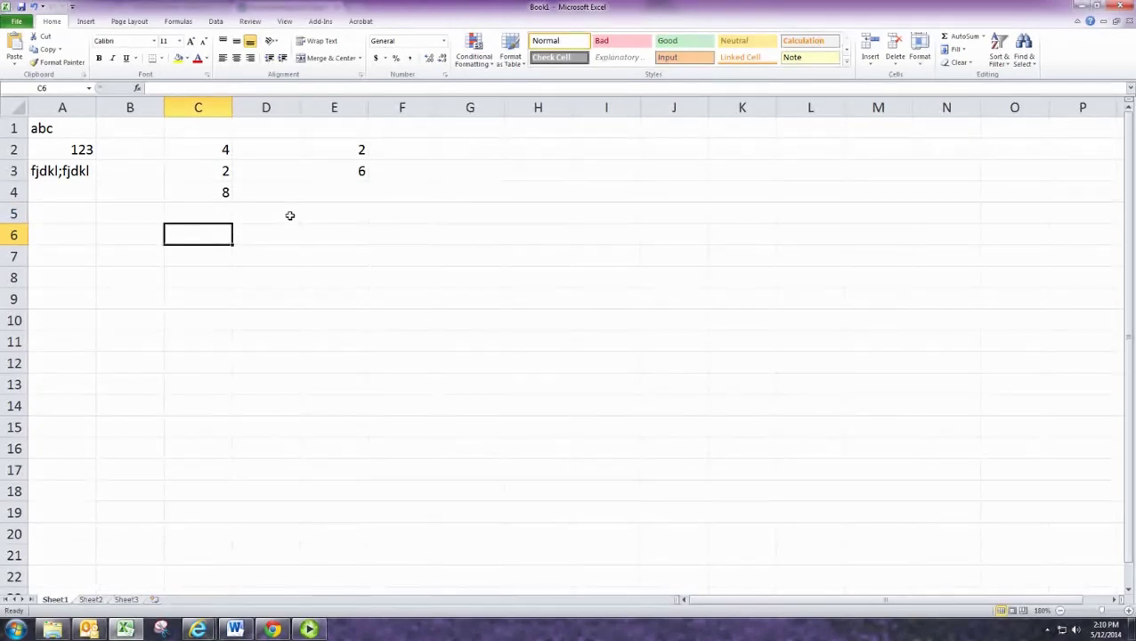
pyautogui.write('=')
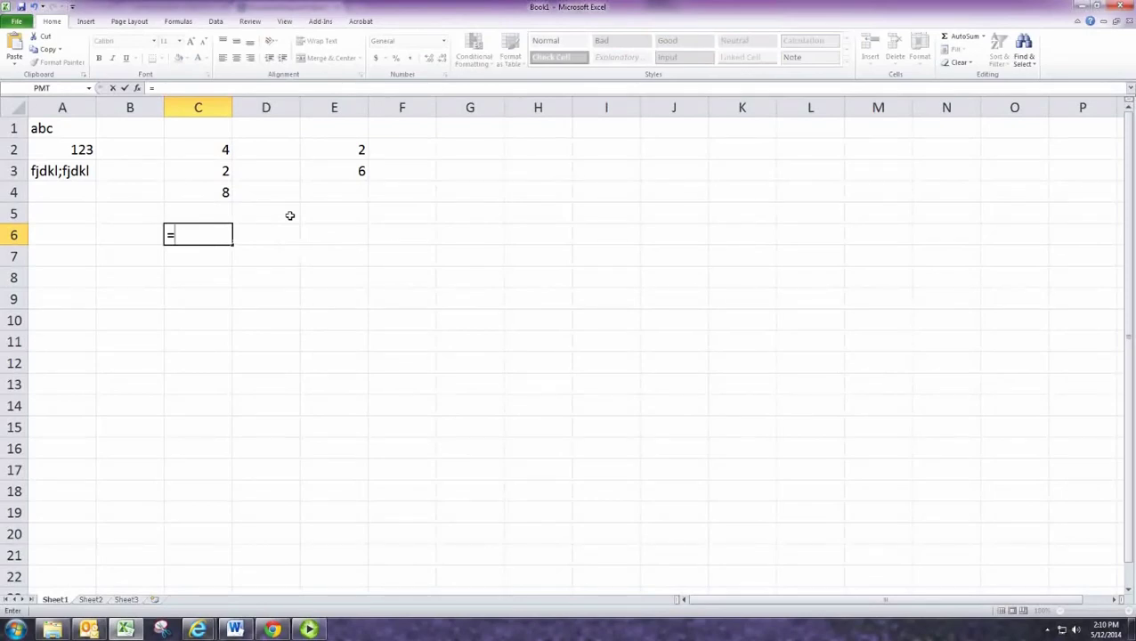
pyautogui.write('AV')
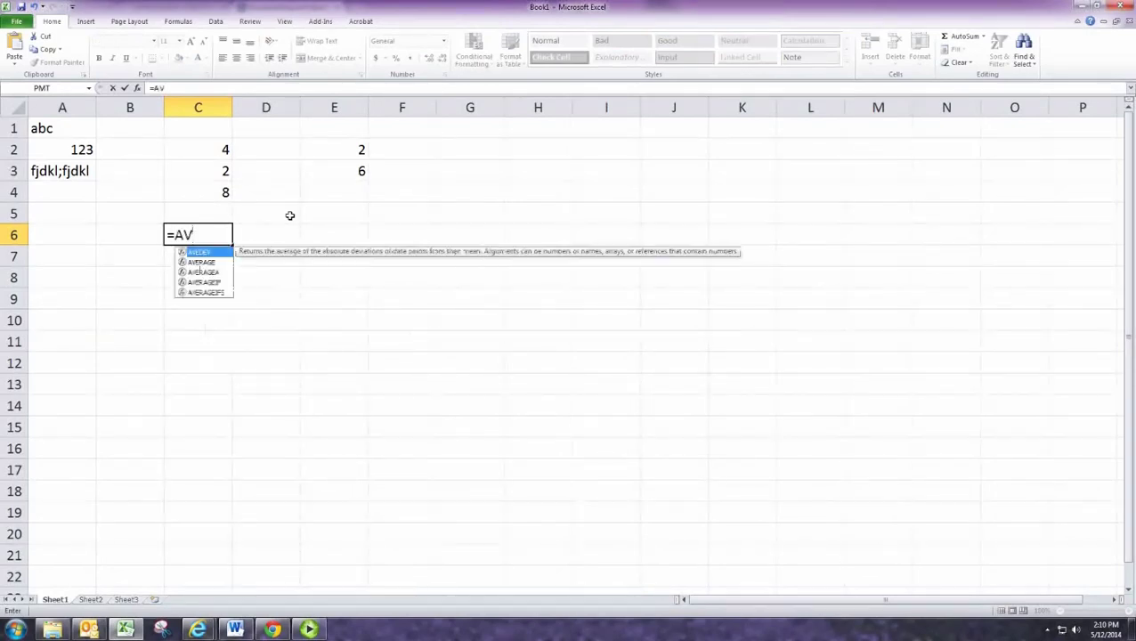
pyautogui.write('ER')
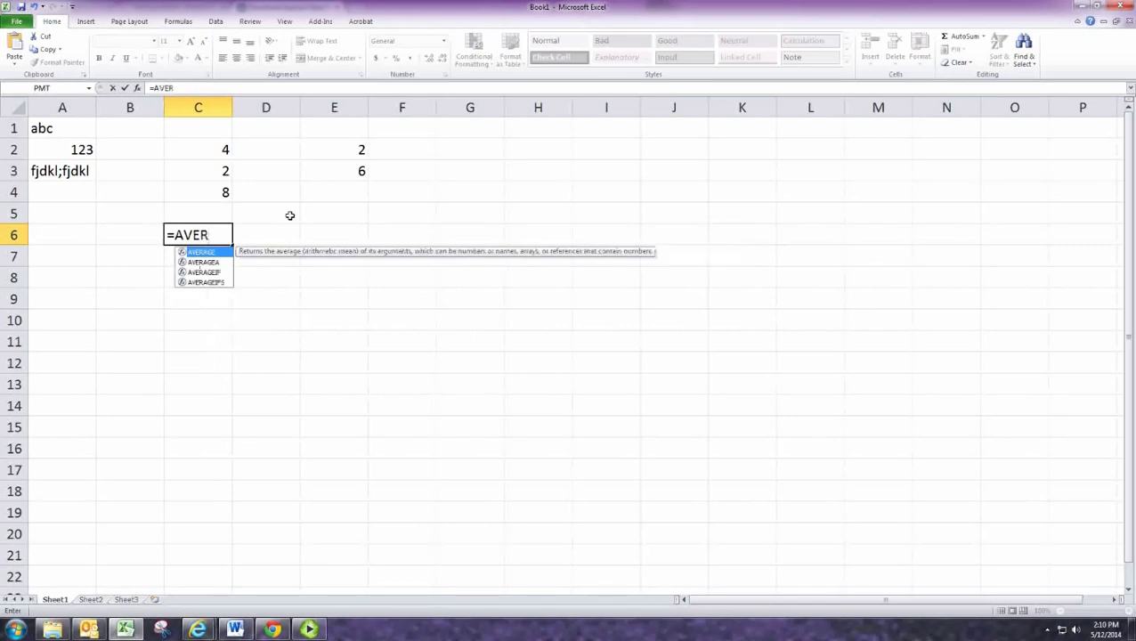
pyautogui.write('AGE')
pyautogui.press('BackSpace')
pyautogui.press('BackSpace')
pyautogui.press('BackSpace')
pyautogui.press('BackSpace')
pyautogui.press('BackSpace')
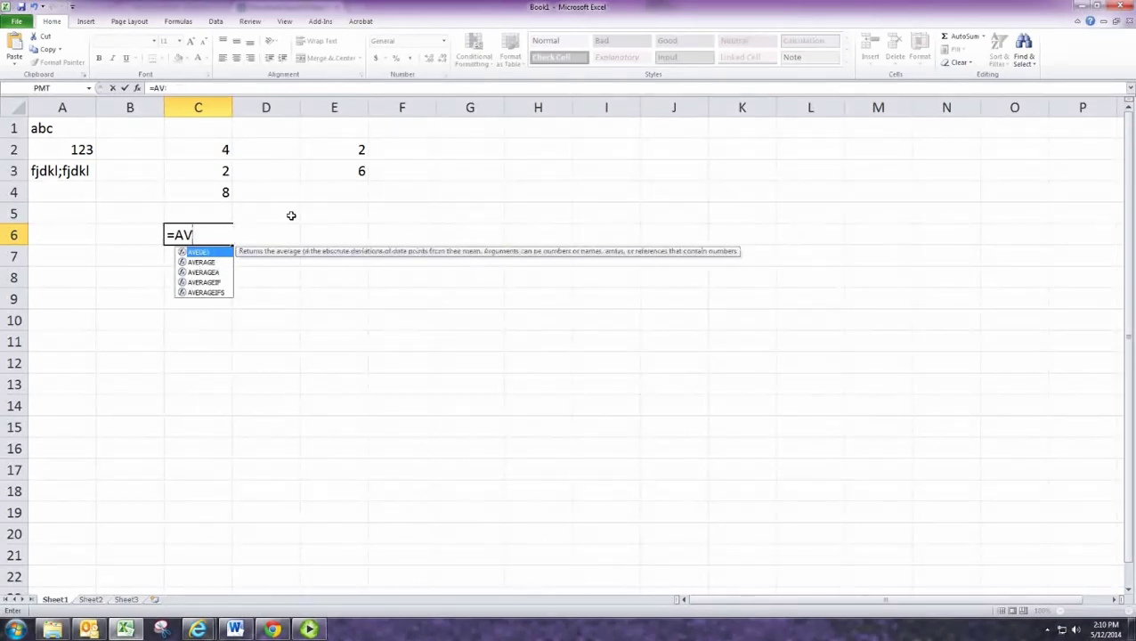
pyautogui.press('BackSpace')
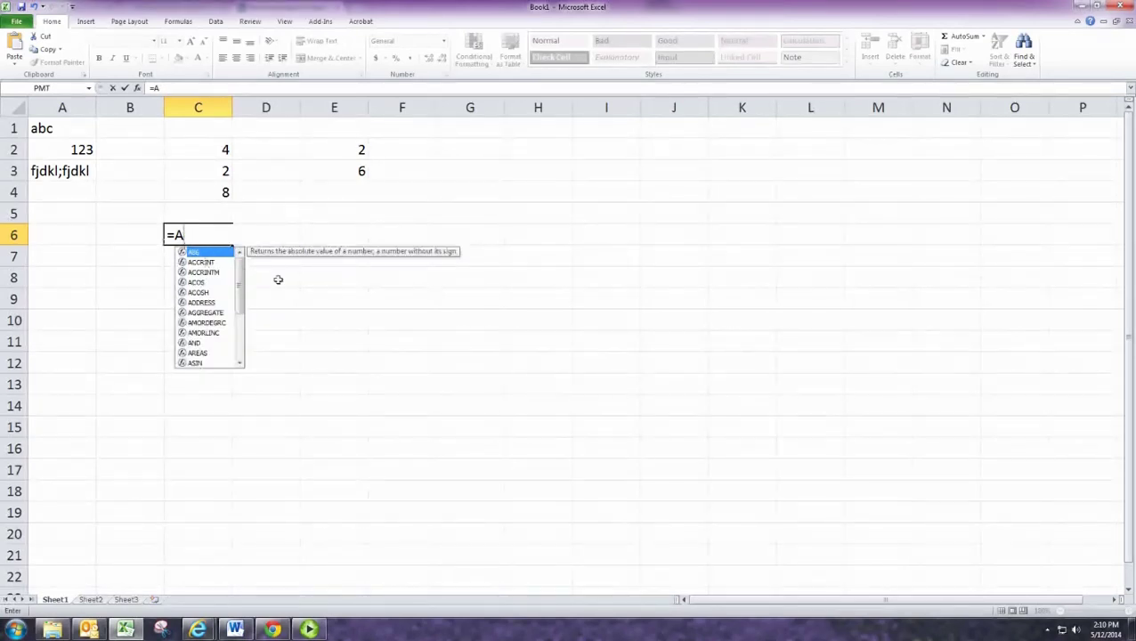
pyautogui.write('V')
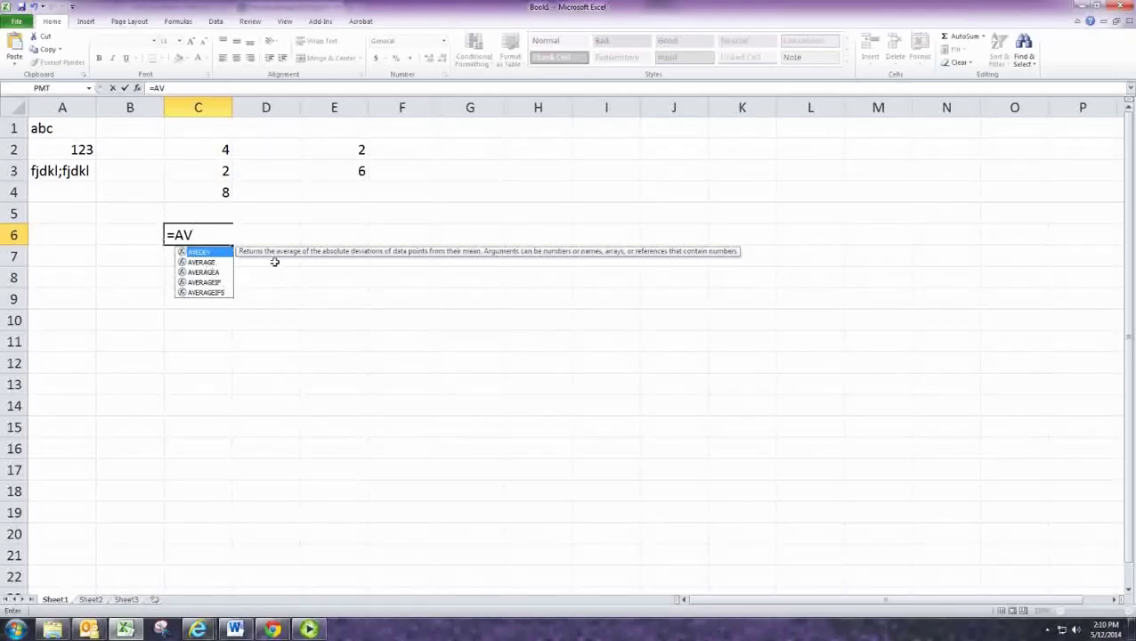
pyautogui.press('Down')
pyautogui.press('Down')
pyautogui.press('Up')
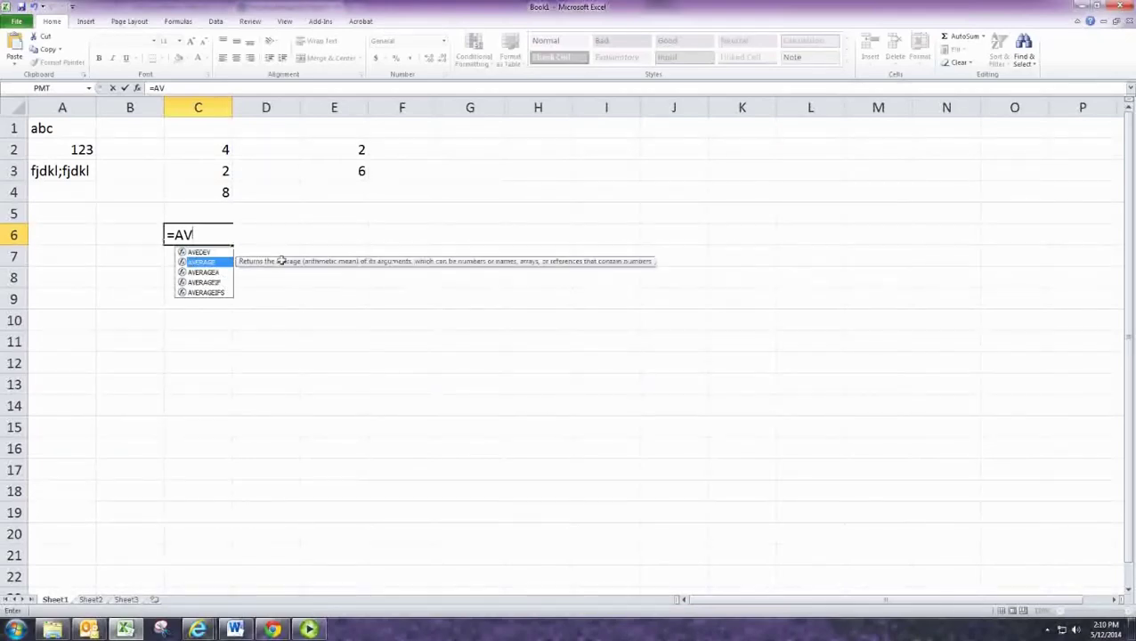
pyautogui.press('Down')
pyautogui.press('Up')
pyautogui.press('Tab')
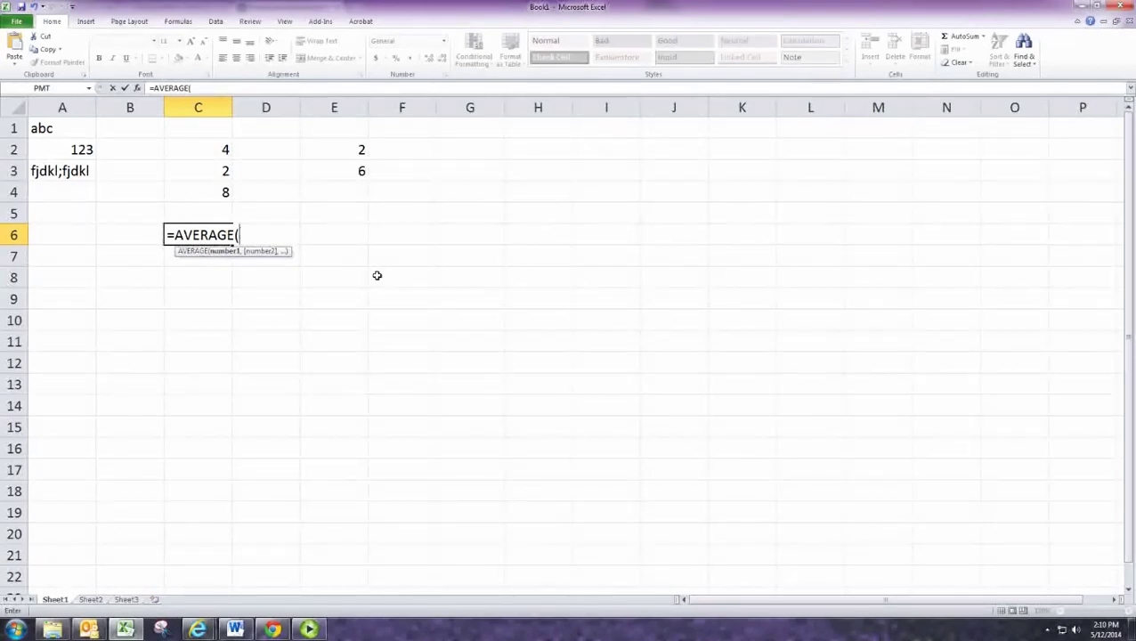
pyautogui.write('1,2,3')
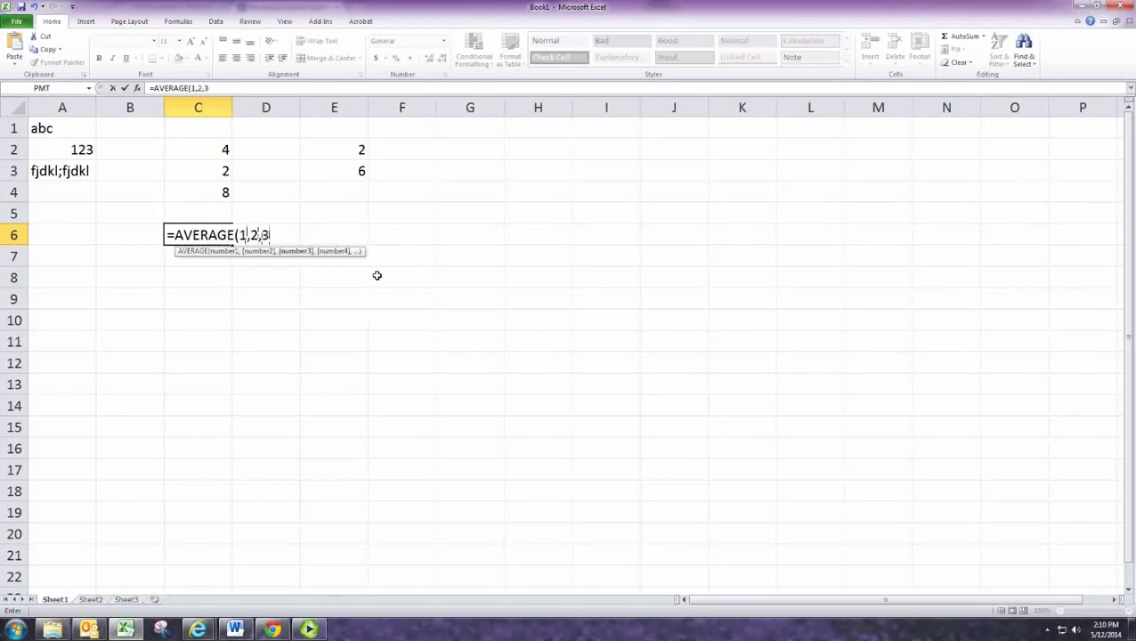
pyautogui.write(')')
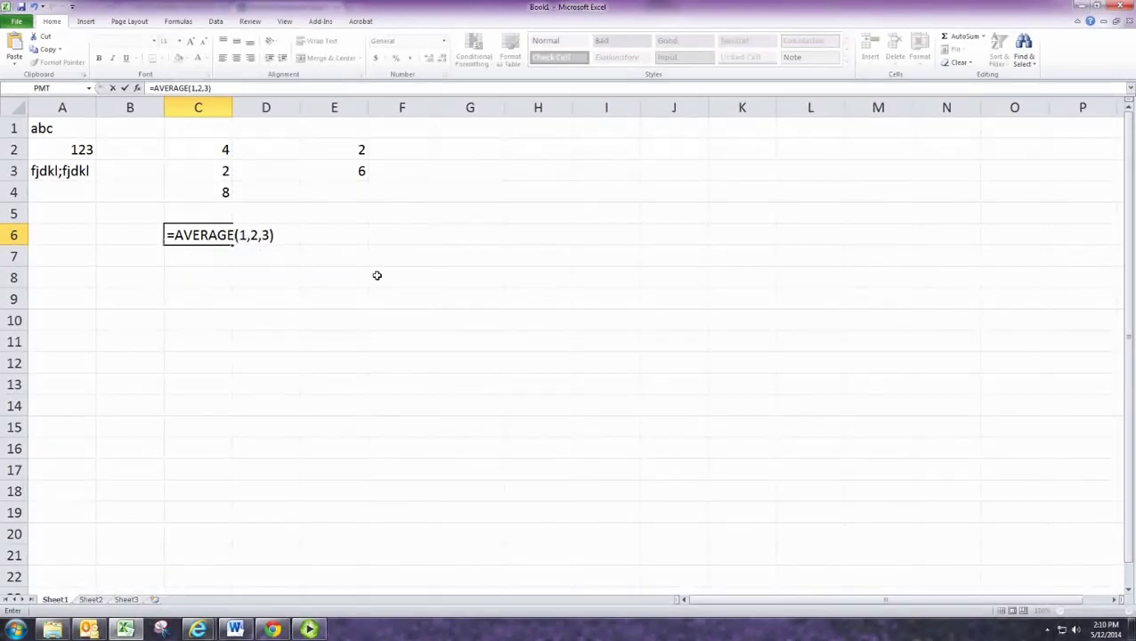
# Step: Commit the formula, then replace its arguments with the range C2:C4, giving 4.666667
pyautogui.press('Return')
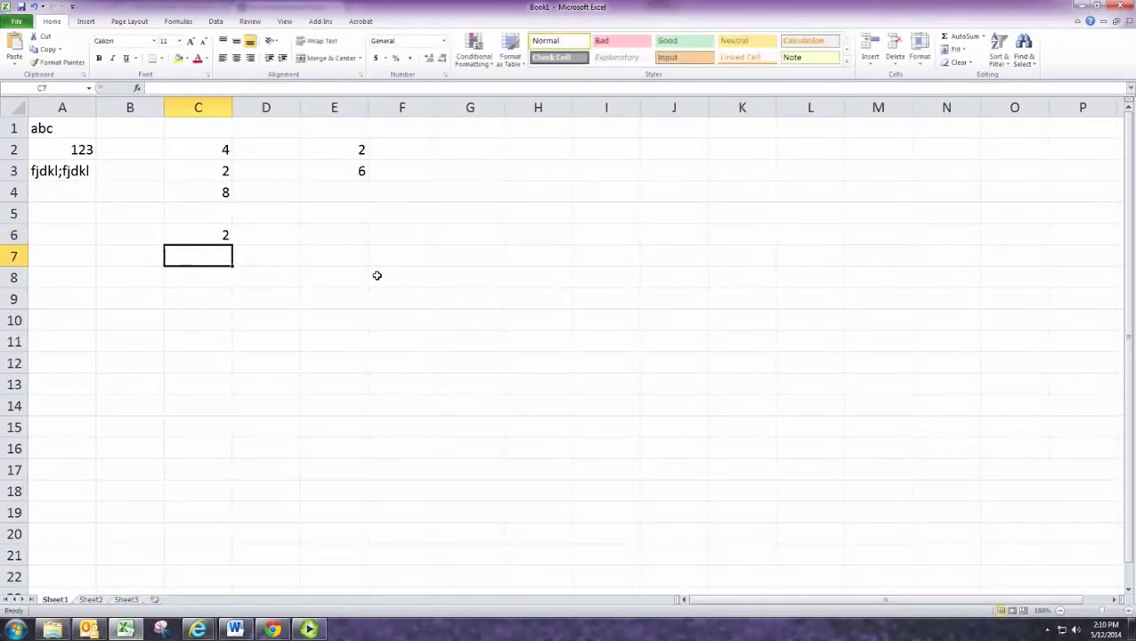
pyautogui.press('Up')
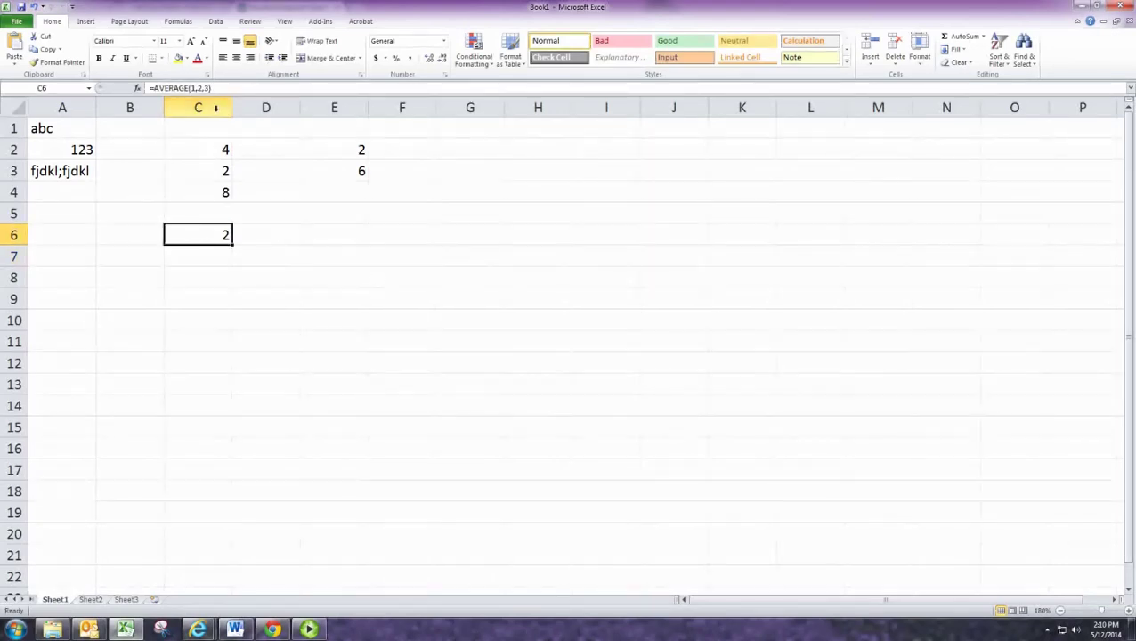
pyautogui.doubleClick(220, 239)
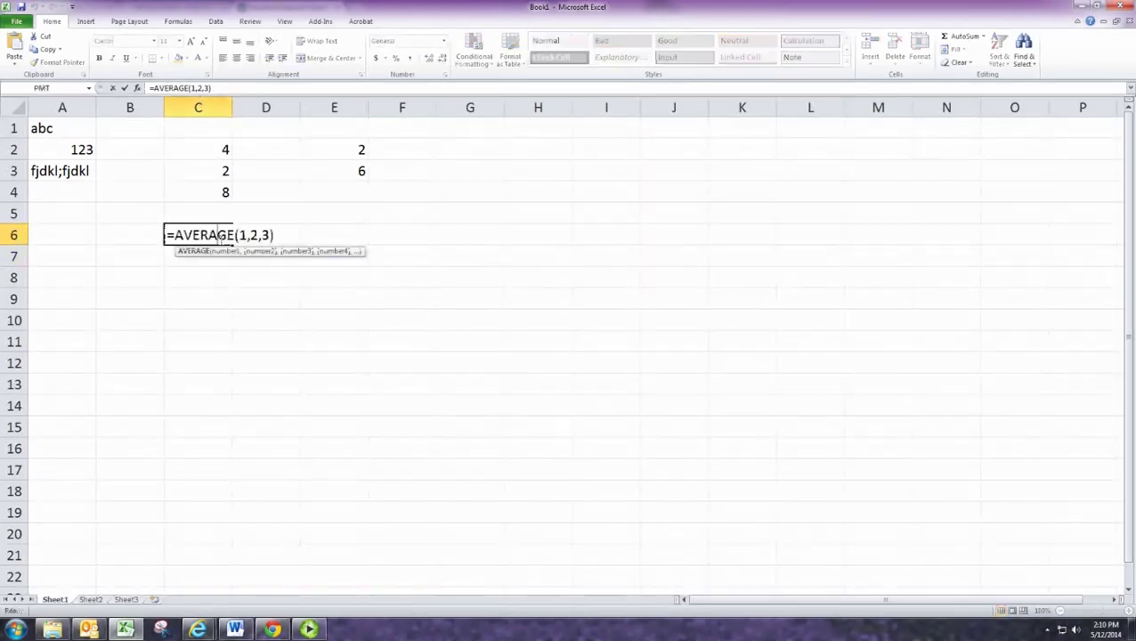
pyautogui.click(256, 236)
pyautogui.press('BackSpace')
pyautogui.press('BackSpace')
pyautogui.press('BackSpace')
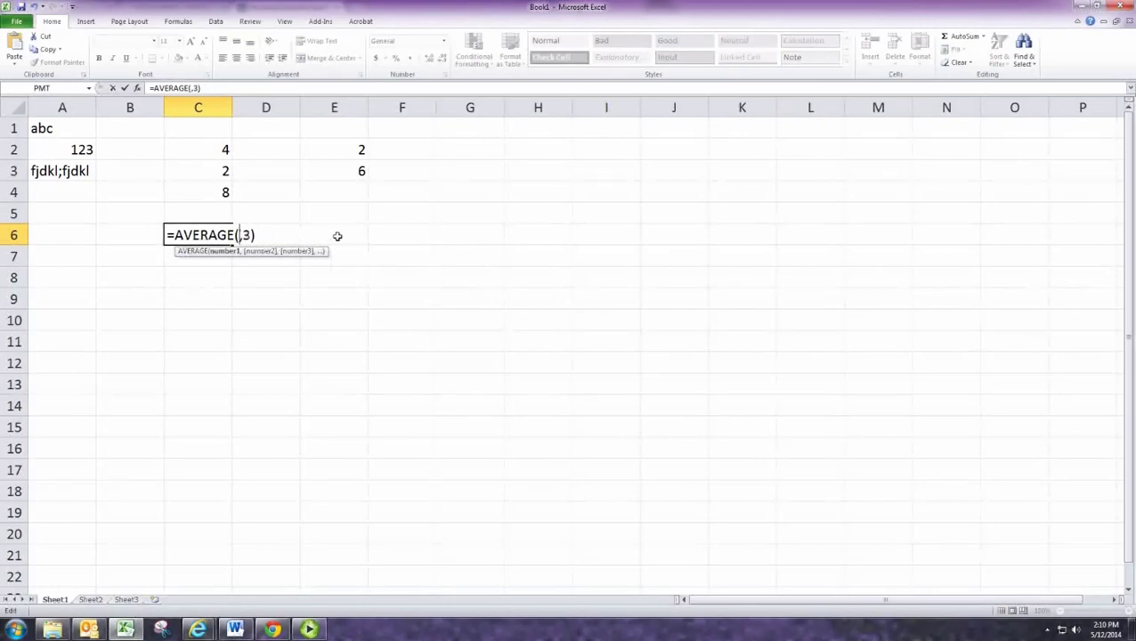
pyautogui.press('Delete')
pyautogui.press('Delete')
pyautogui.press('Delete')
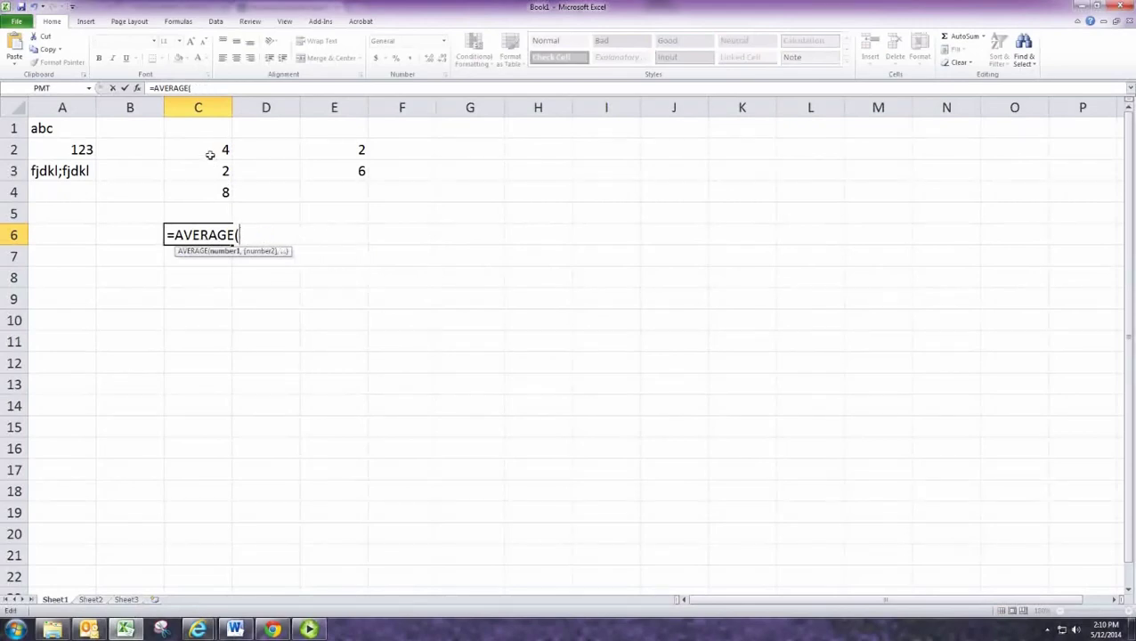
pyautogui.moveTo(210, 155); pyautogui.dragTo(211, 193)
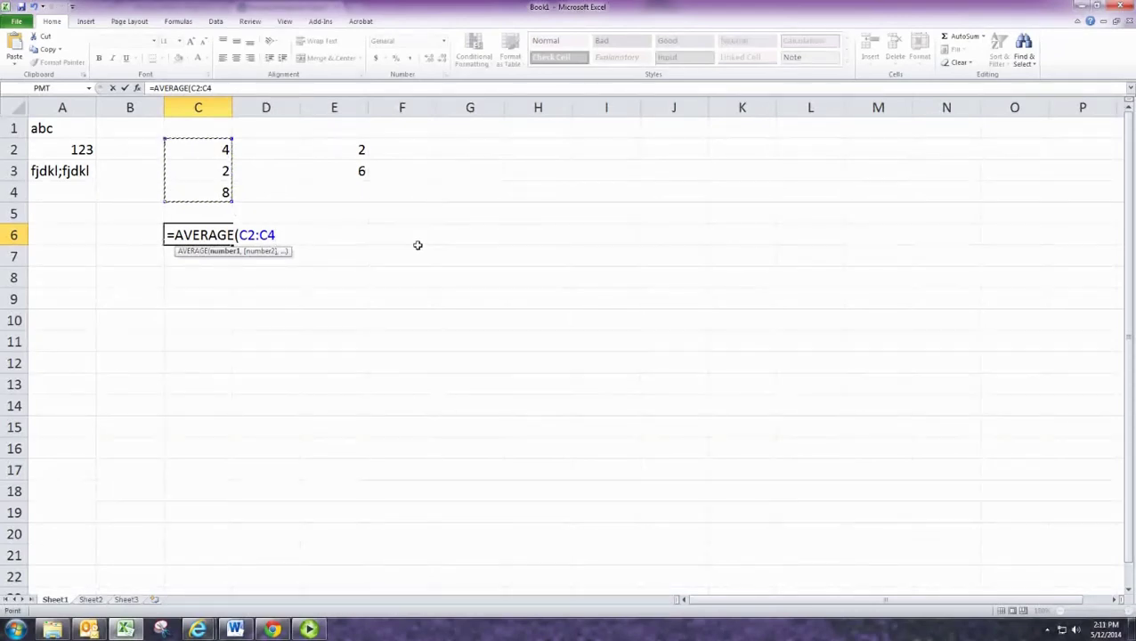
pyautogui.write(')')
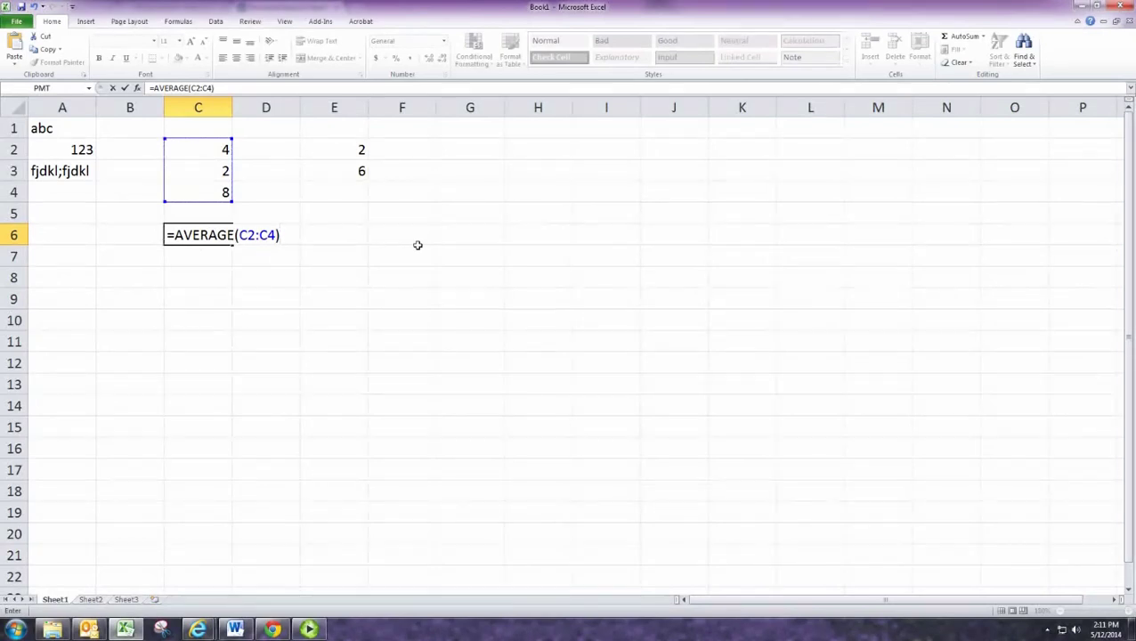
pyautogui.press('Return')
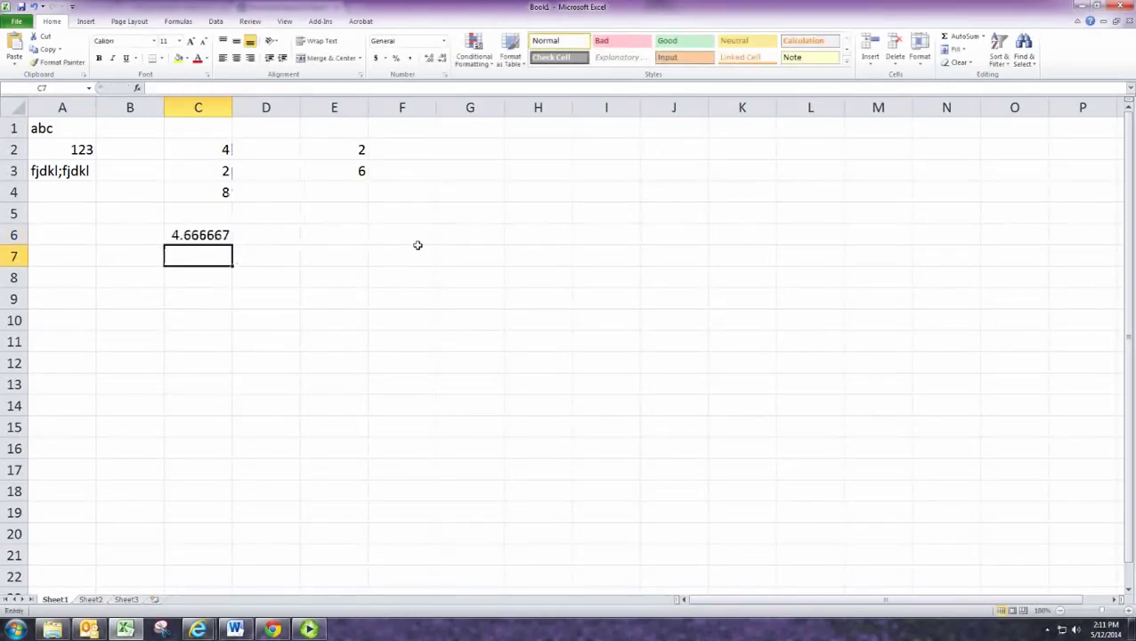